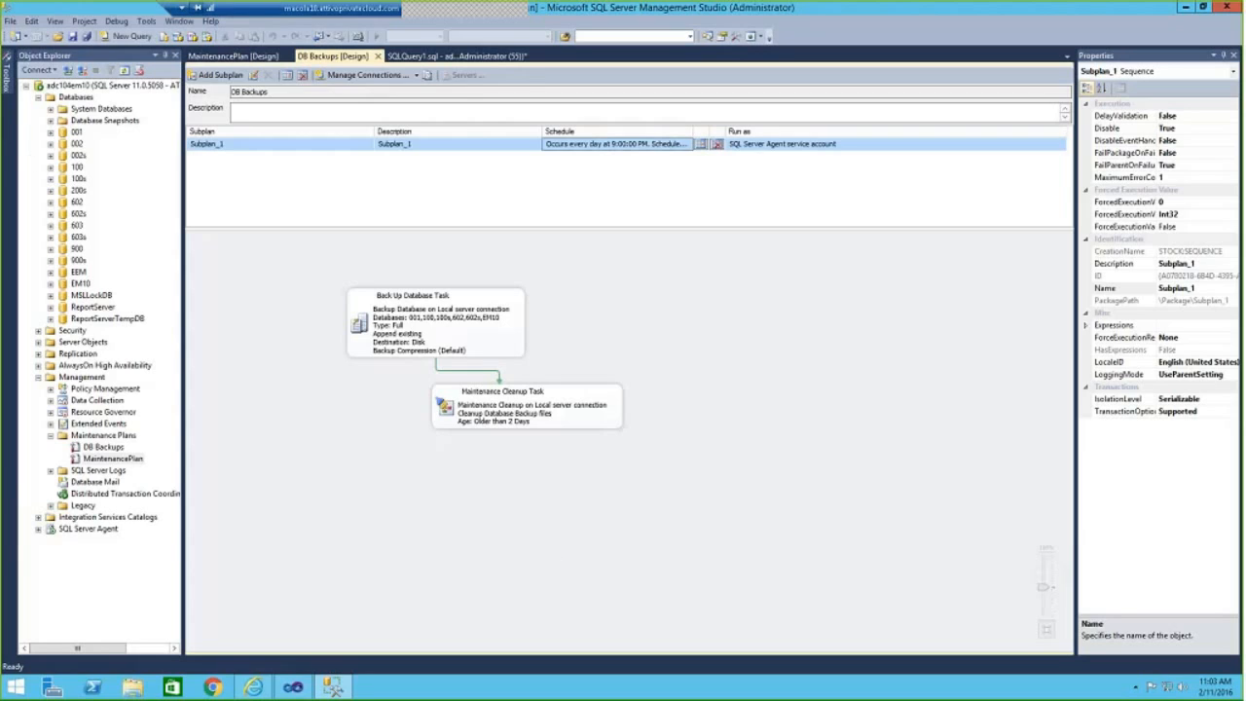
Set the EM10 database's recovery model to Full in its properties.
click(82, 283)
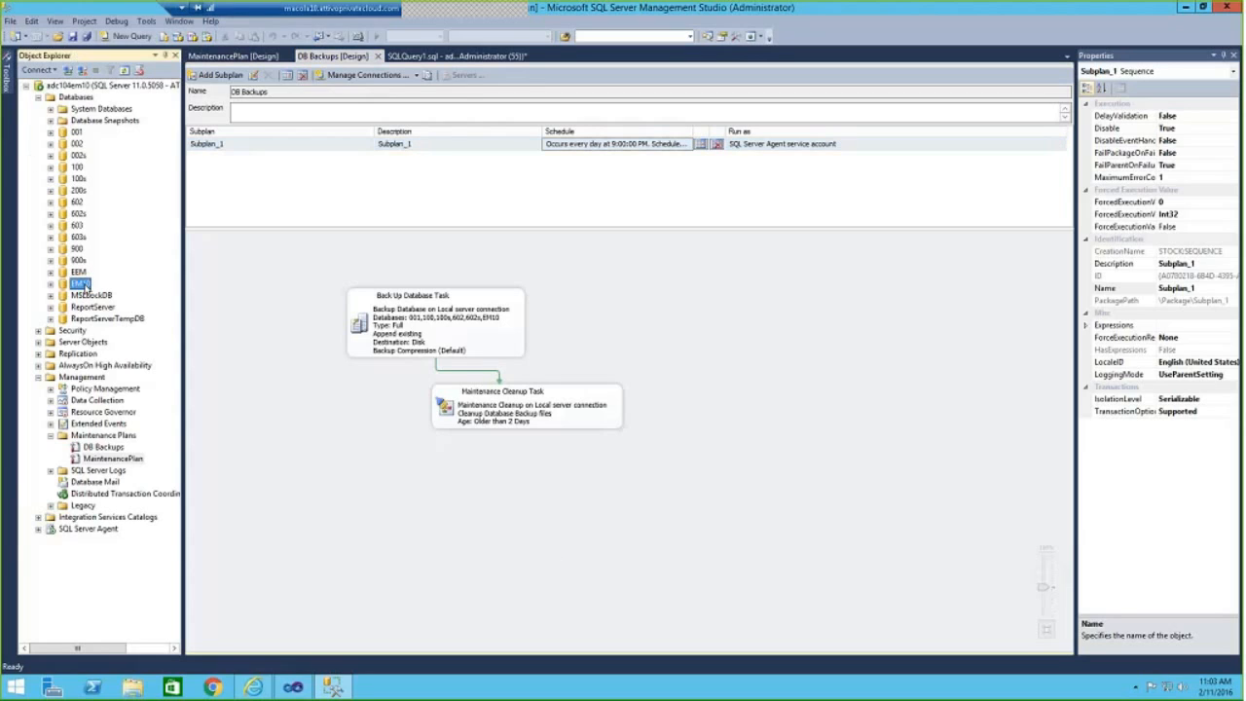
right_click(83, 285)
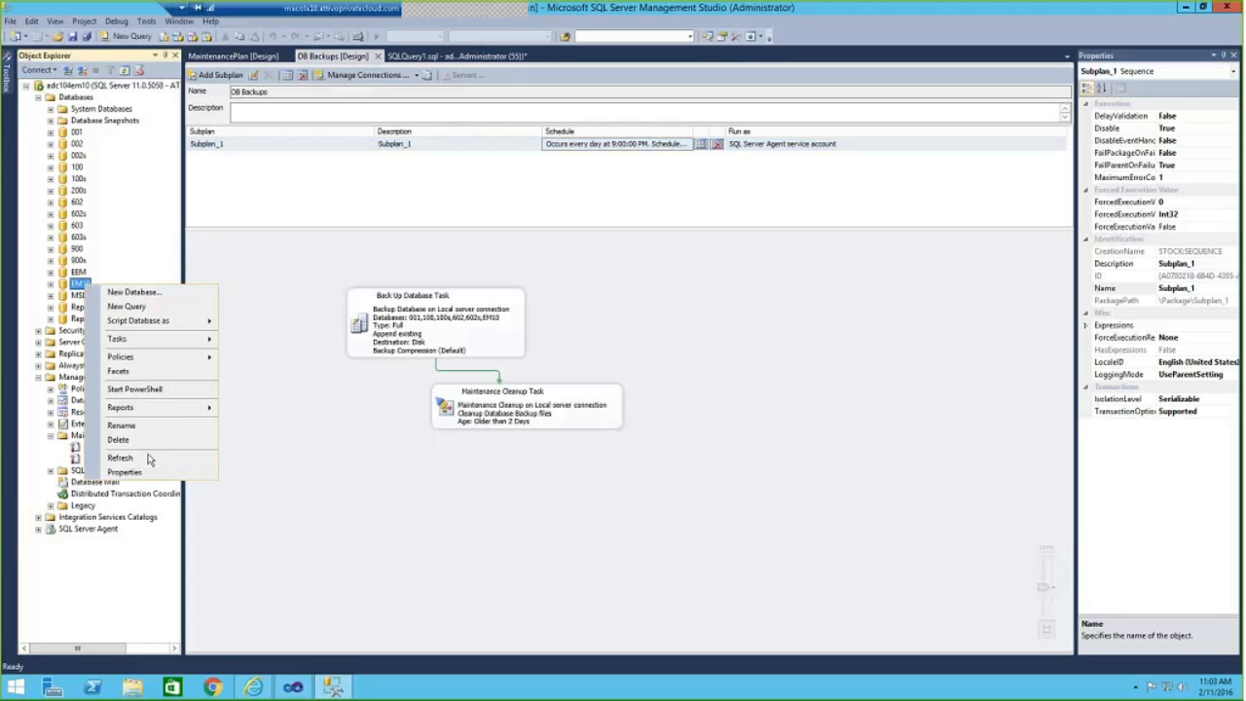
click(144, 471)
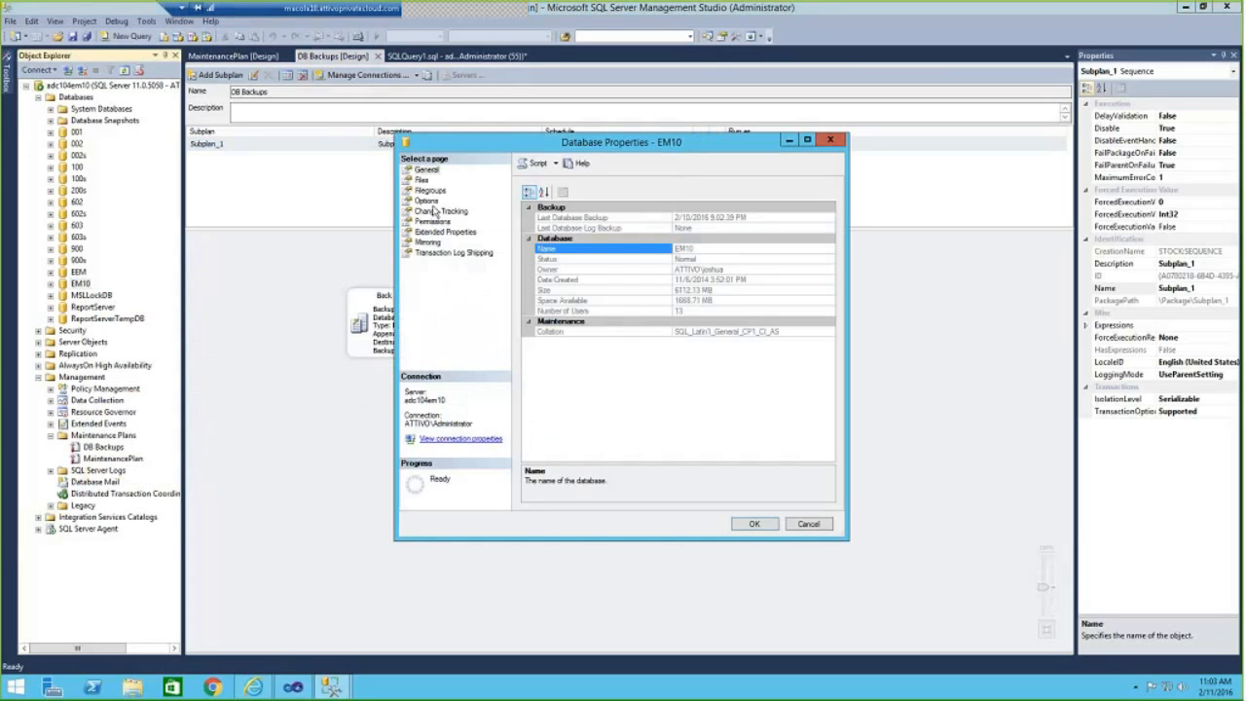
click(426, 201)
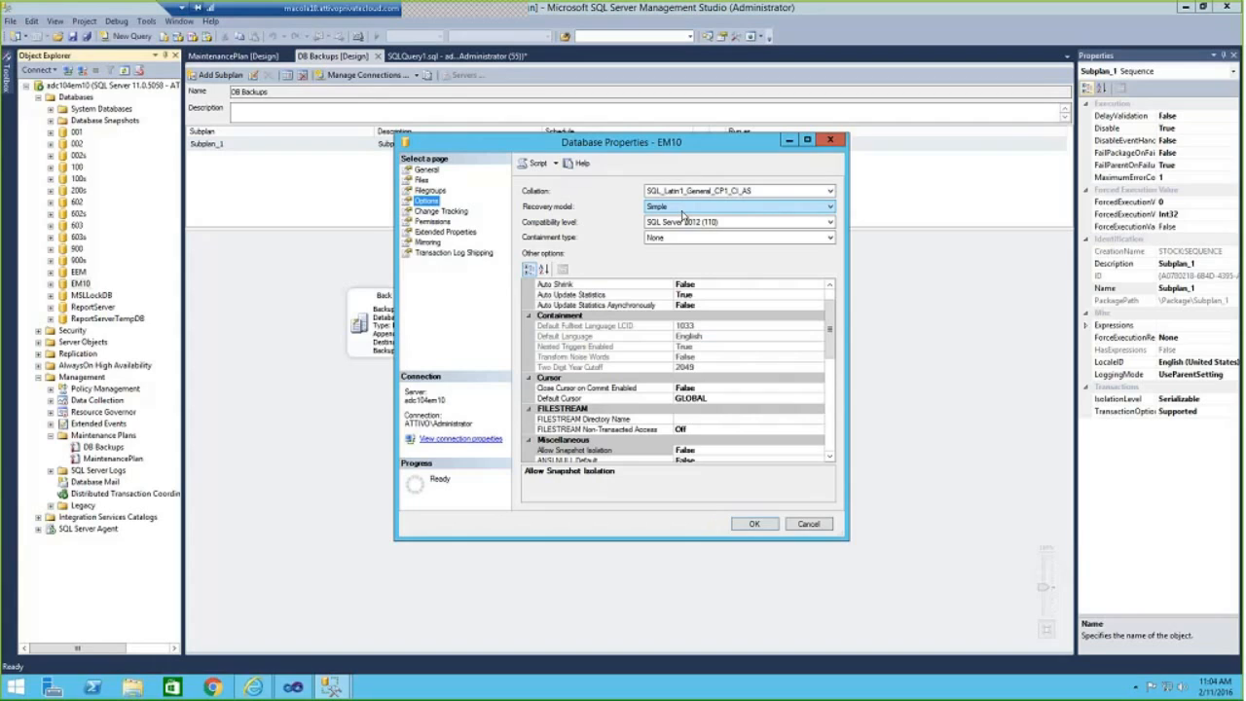
click(682, 208)
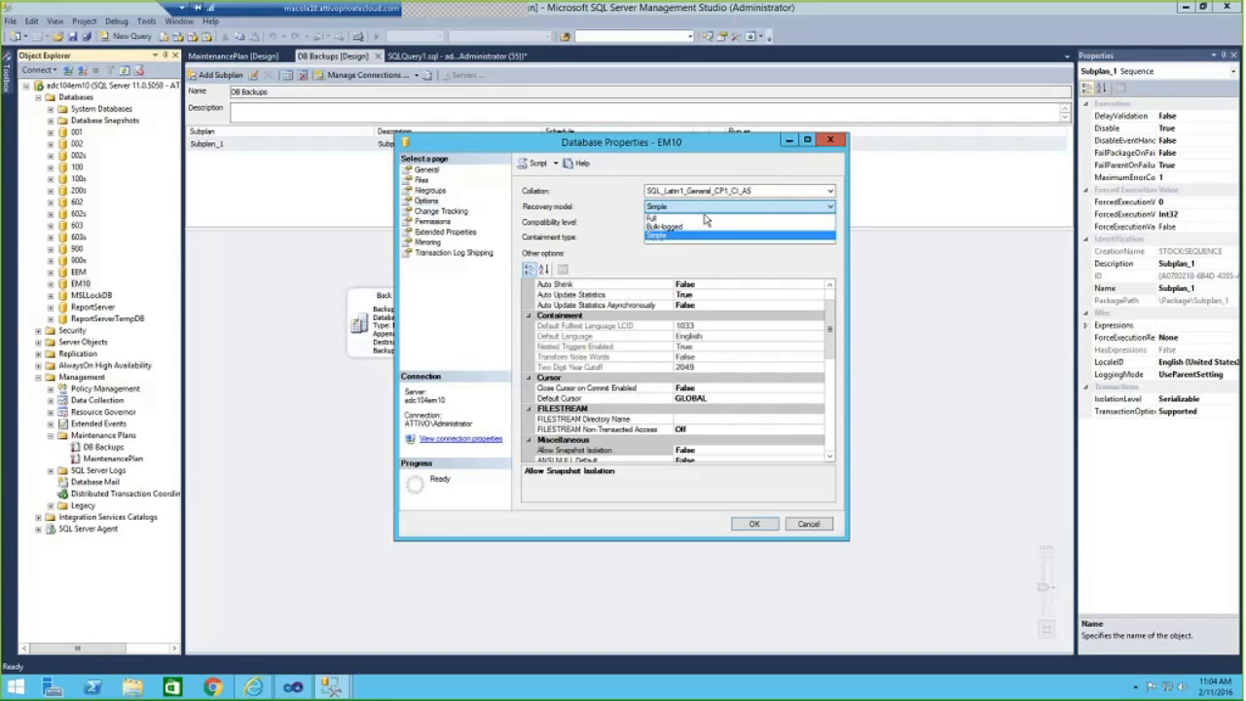
click(705, 219)
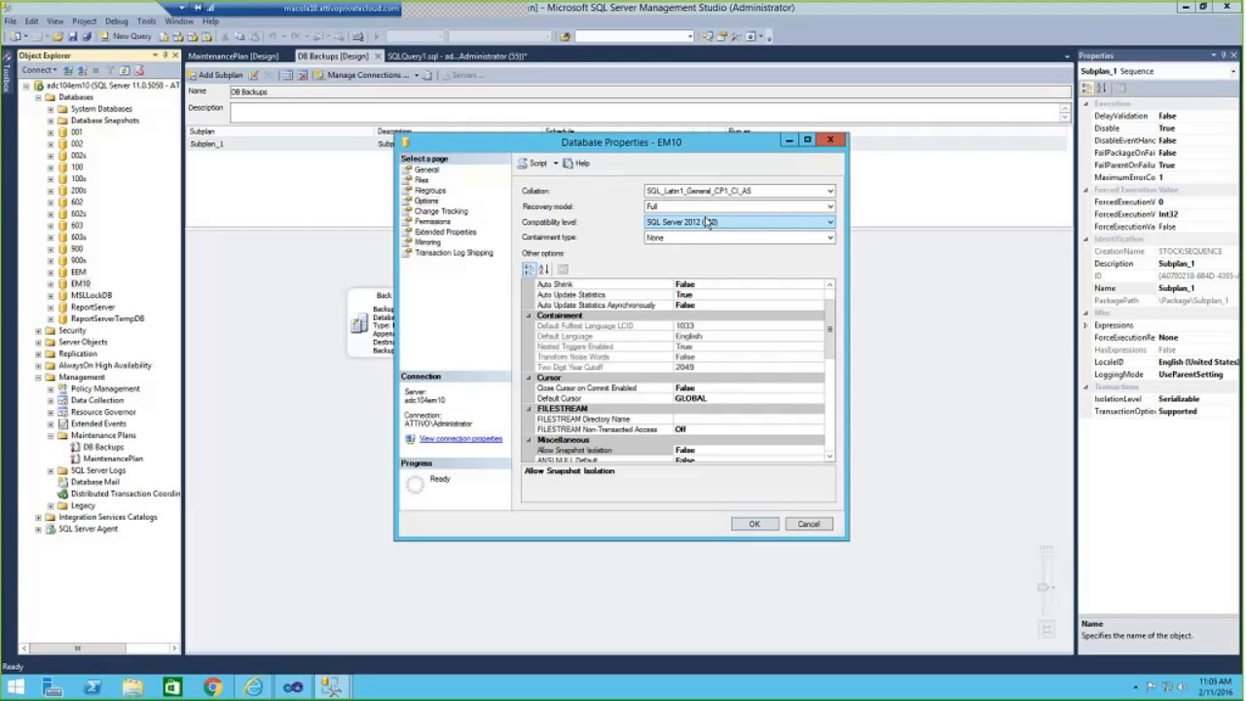
click(753, 524)
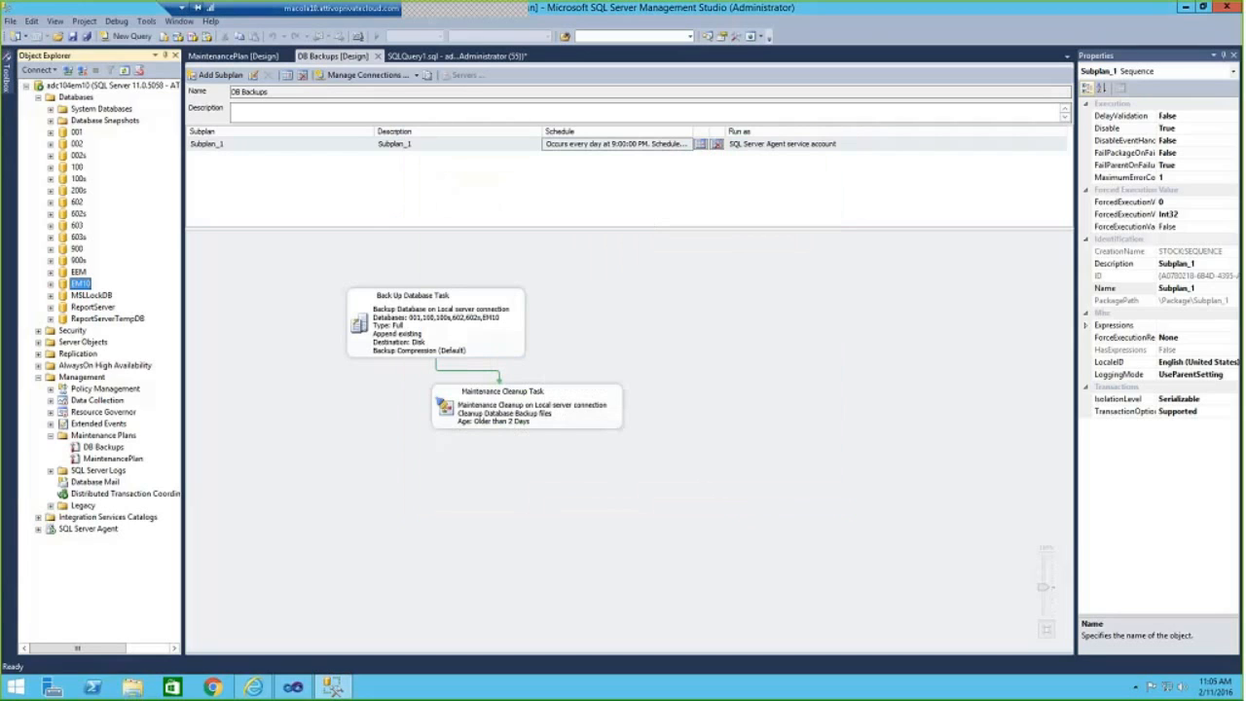
Add a second subplan with default properties and no schedule to the DB Backups maintenance plan.
click(438, 326)
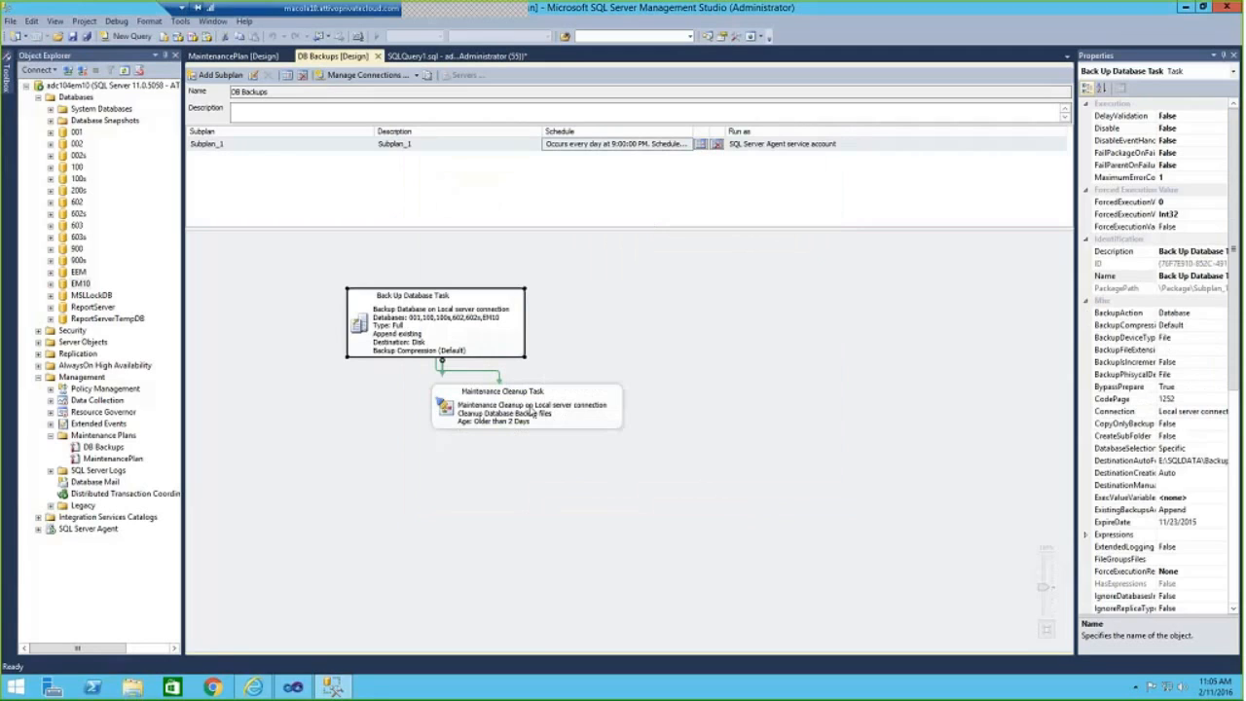
click(534, 413)
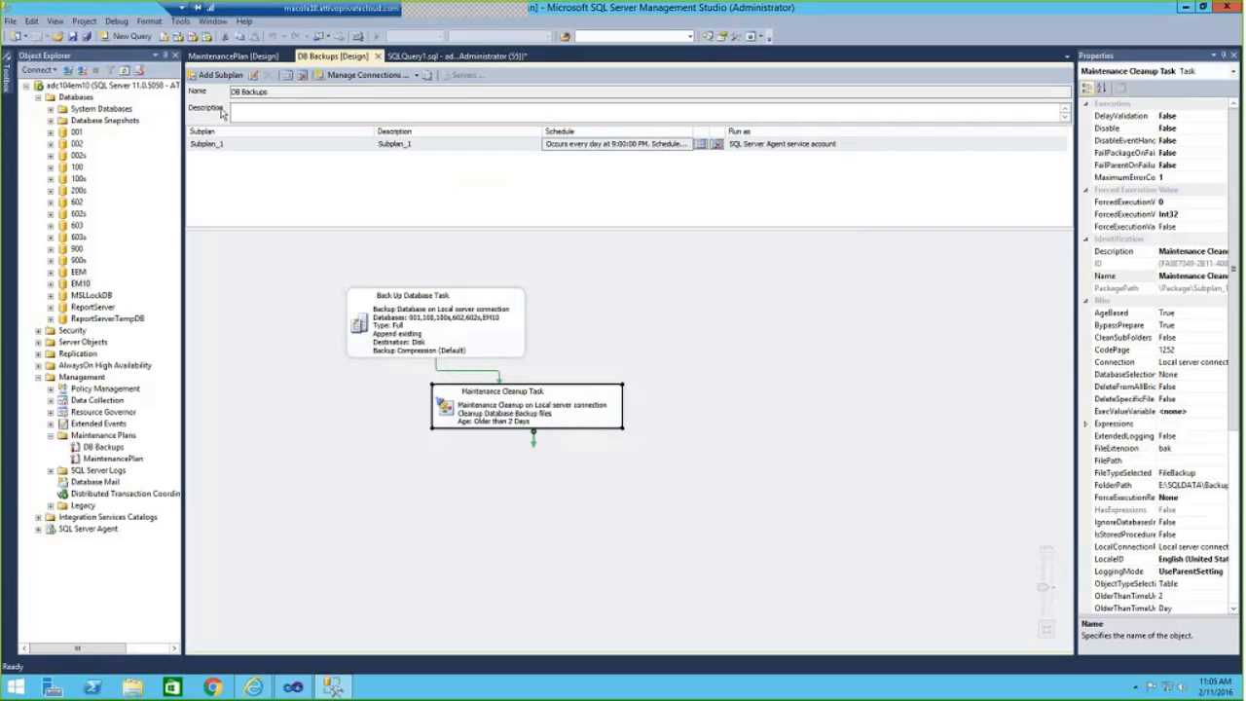
click(220, 75)
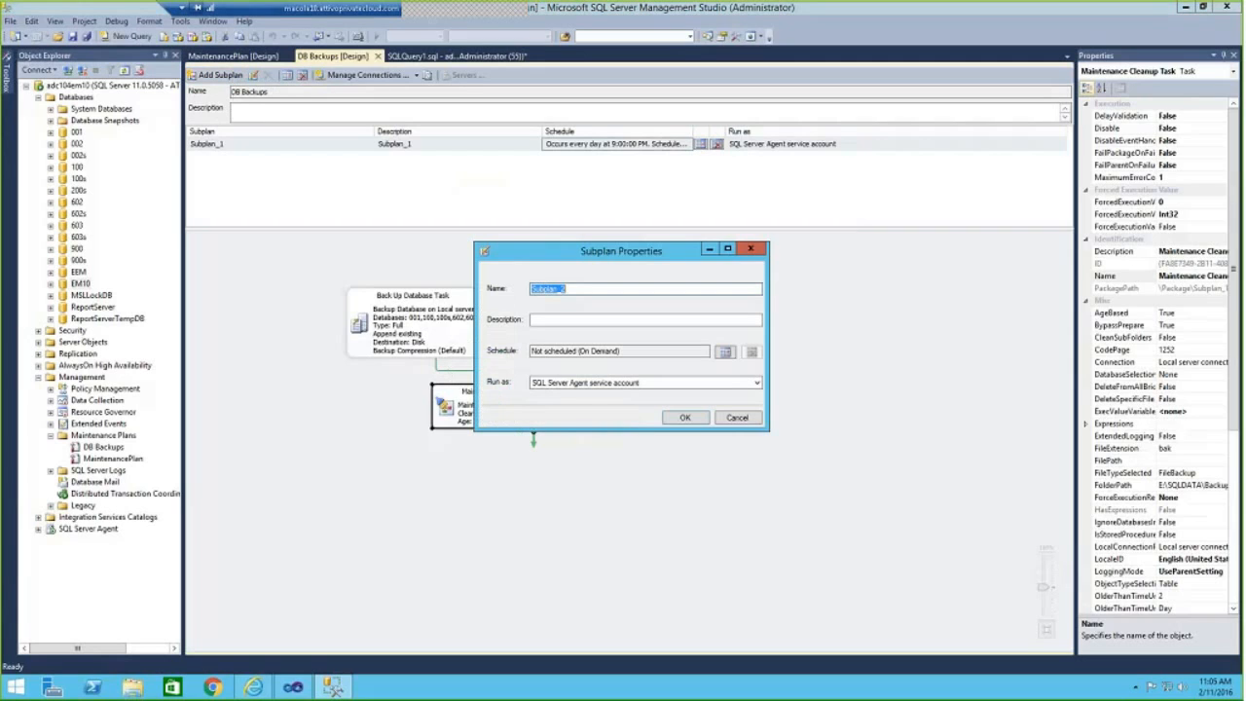
click(684, 416)
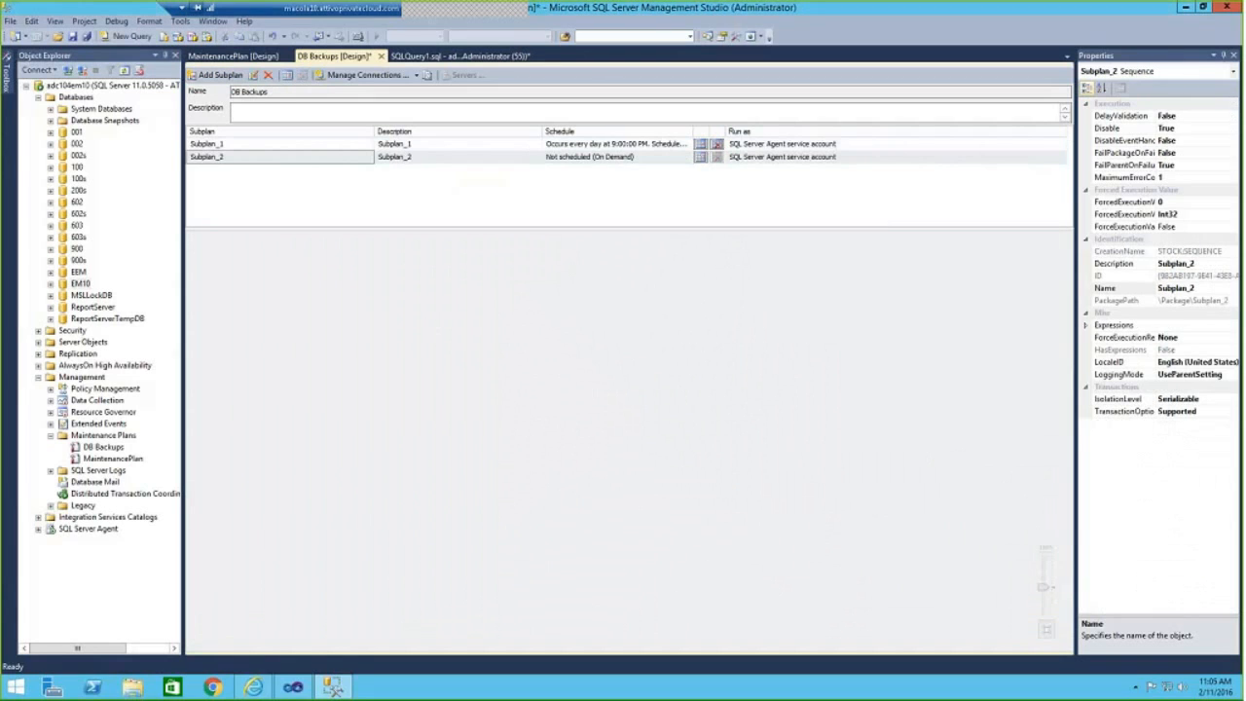
Add a Back Up Database Task to the empty second subplan and shift it slightly right on the design surface.
click(5, 85)
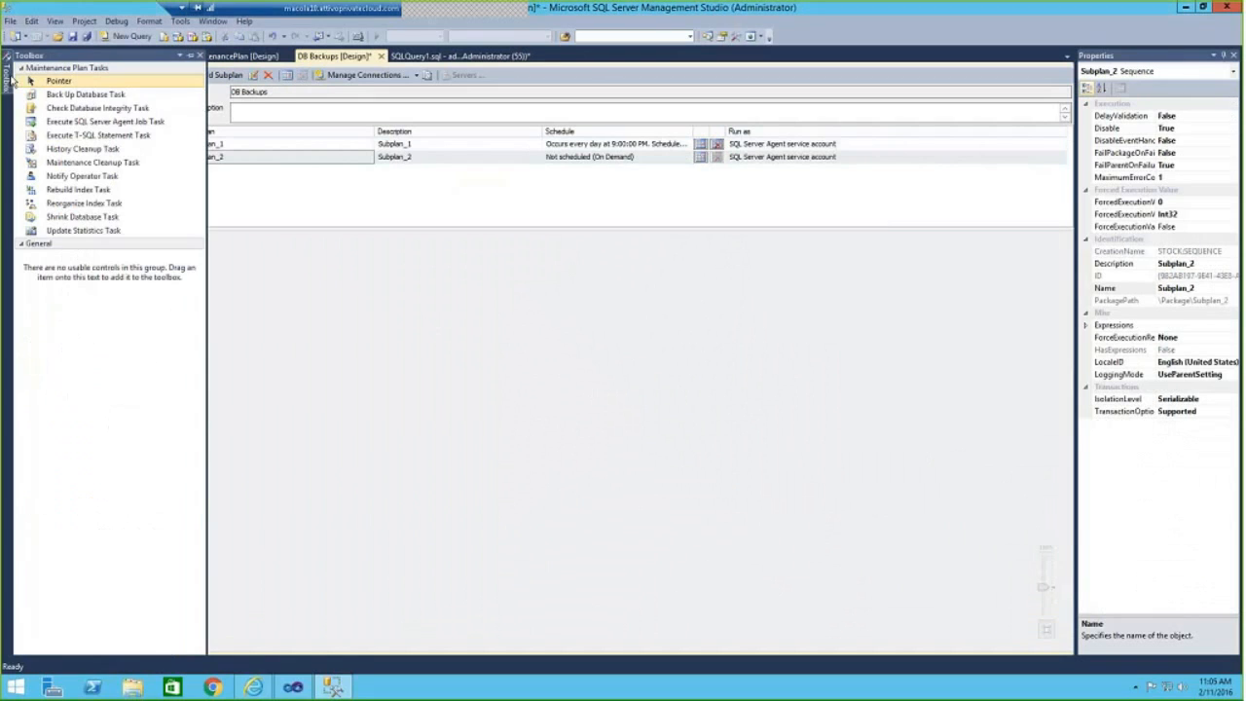
double_click(90, 94)
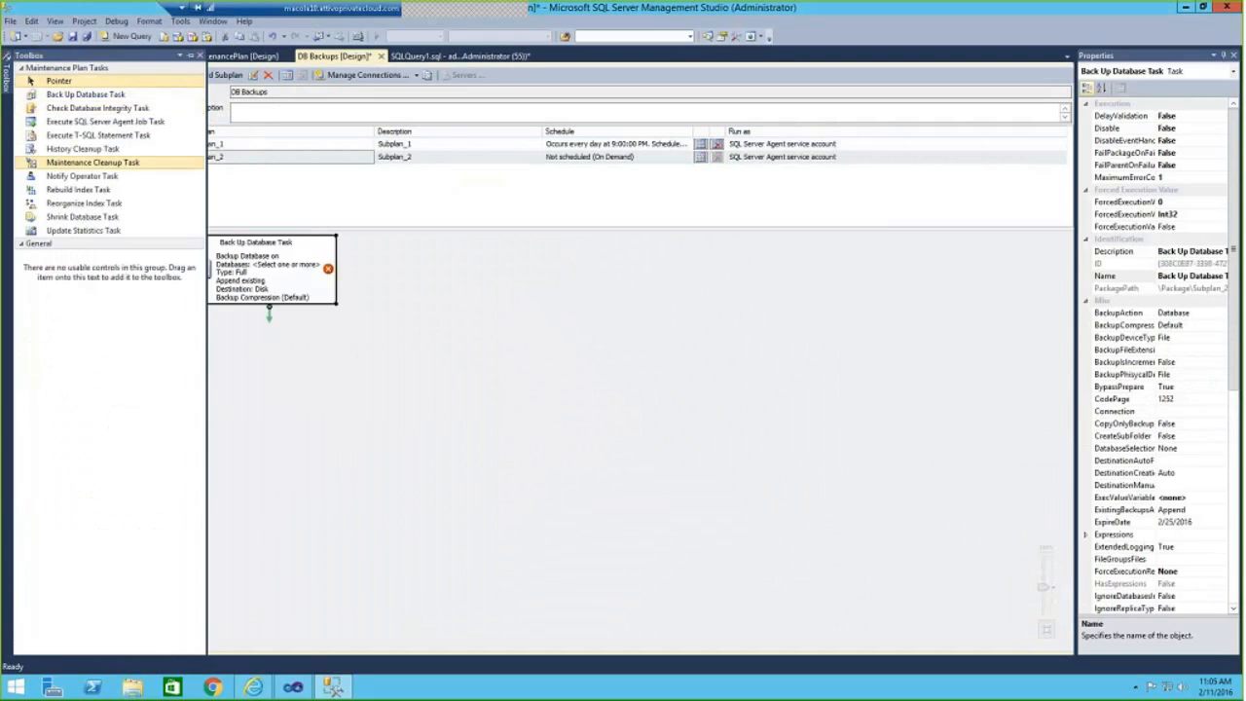
drag(279, 271, 362, 271)
Edit the new Back Up Database Task and set its backup type to Transaction Log.
right_click(345, 290)
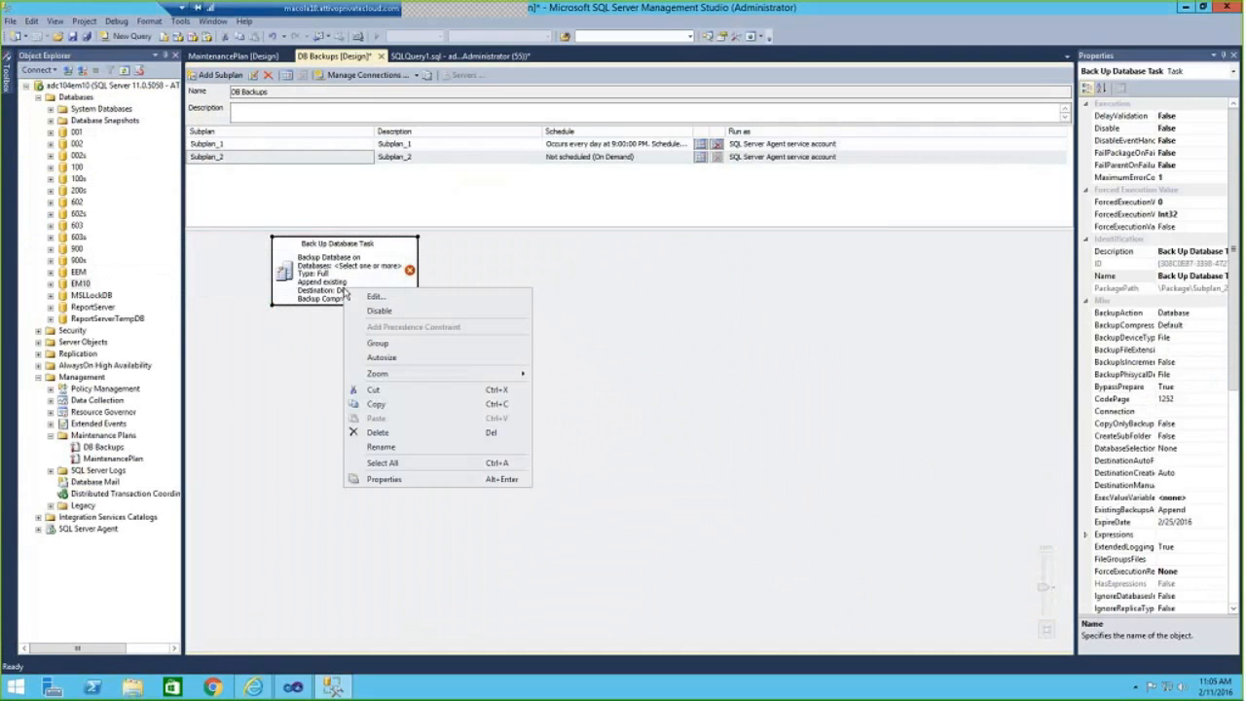
click(391, 301)
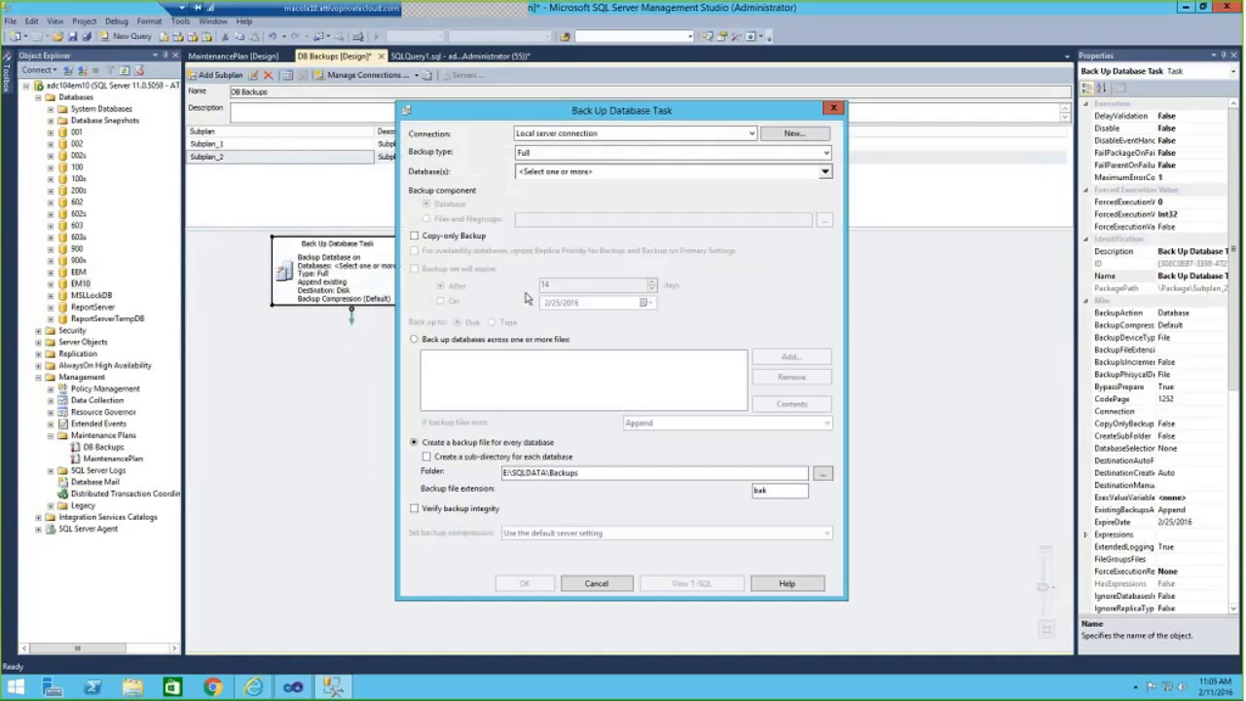
click(798, 158)
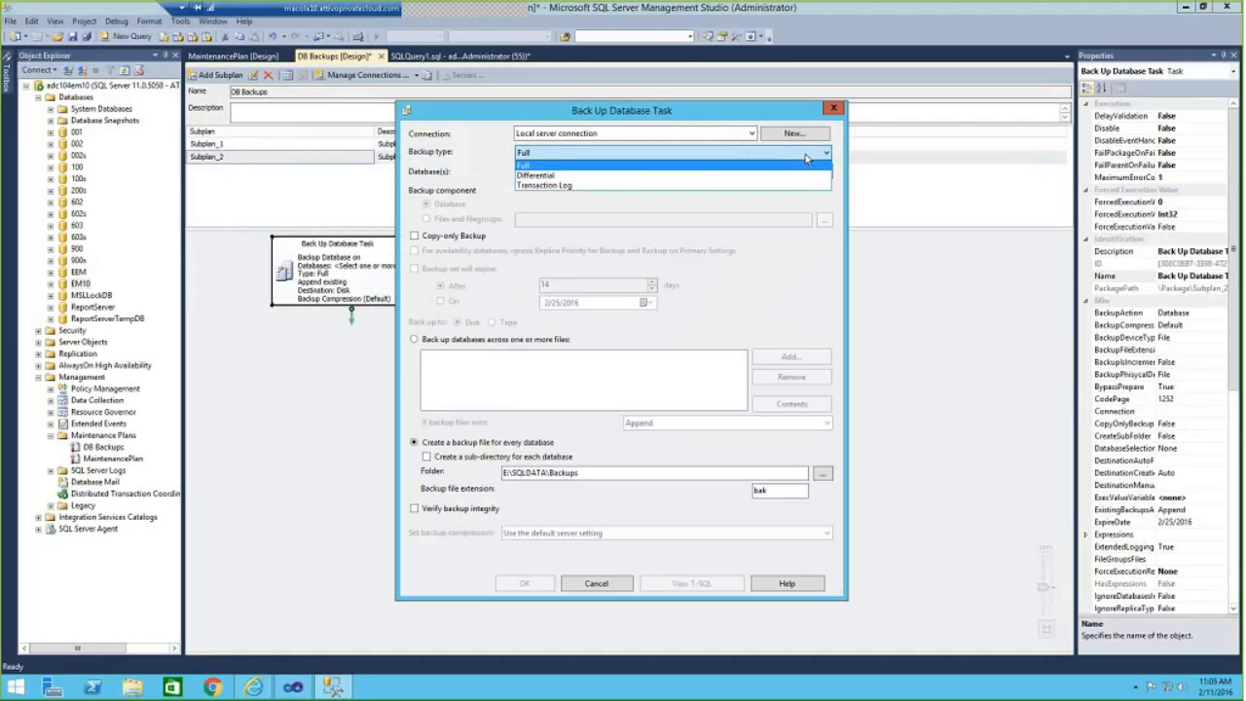
click(547, 185)
Choose EM10 as the only database for the log backup and accept the task settings with the trn file extension.
click(616, 172)
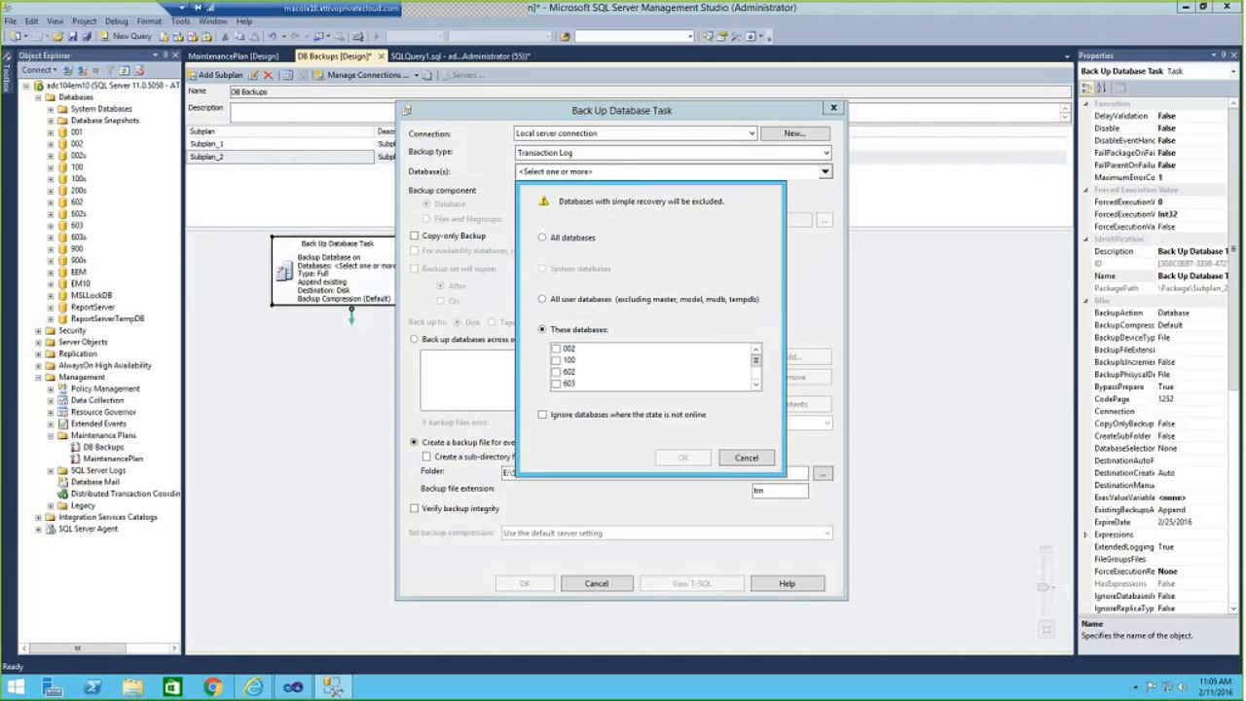
click(756, 384)
double_click(756, 384)
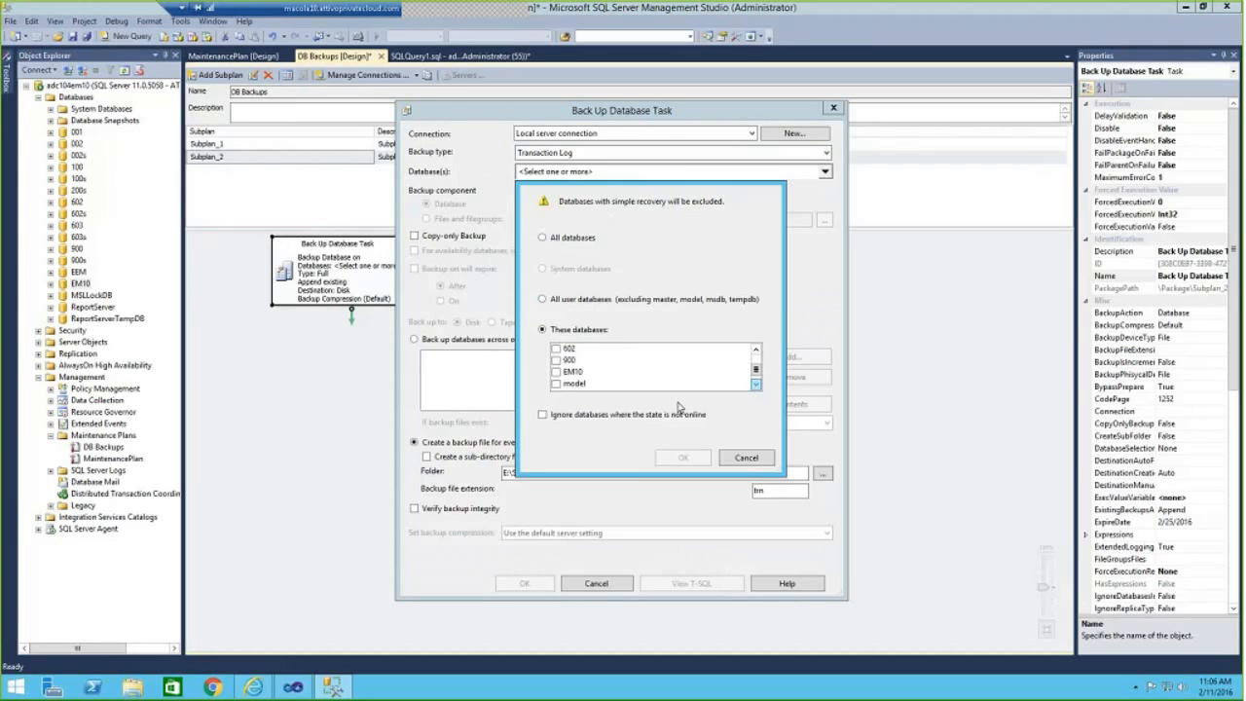
click(556, 373)
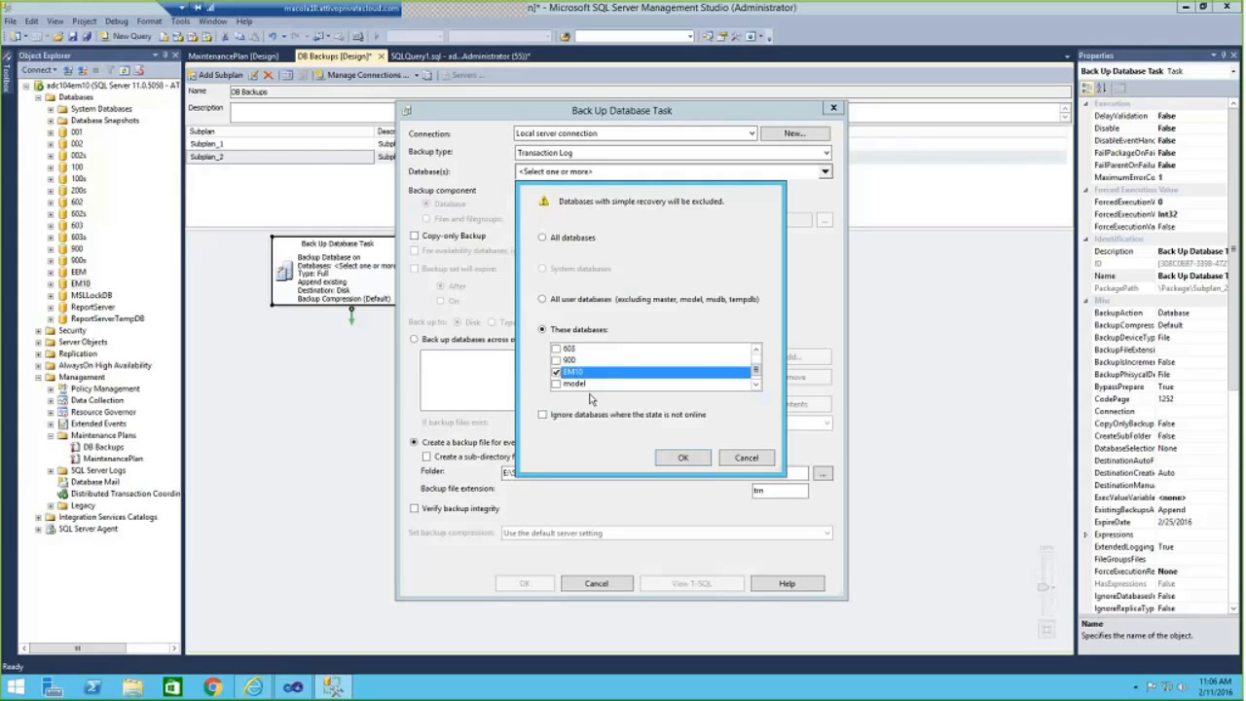
click(693, 459)
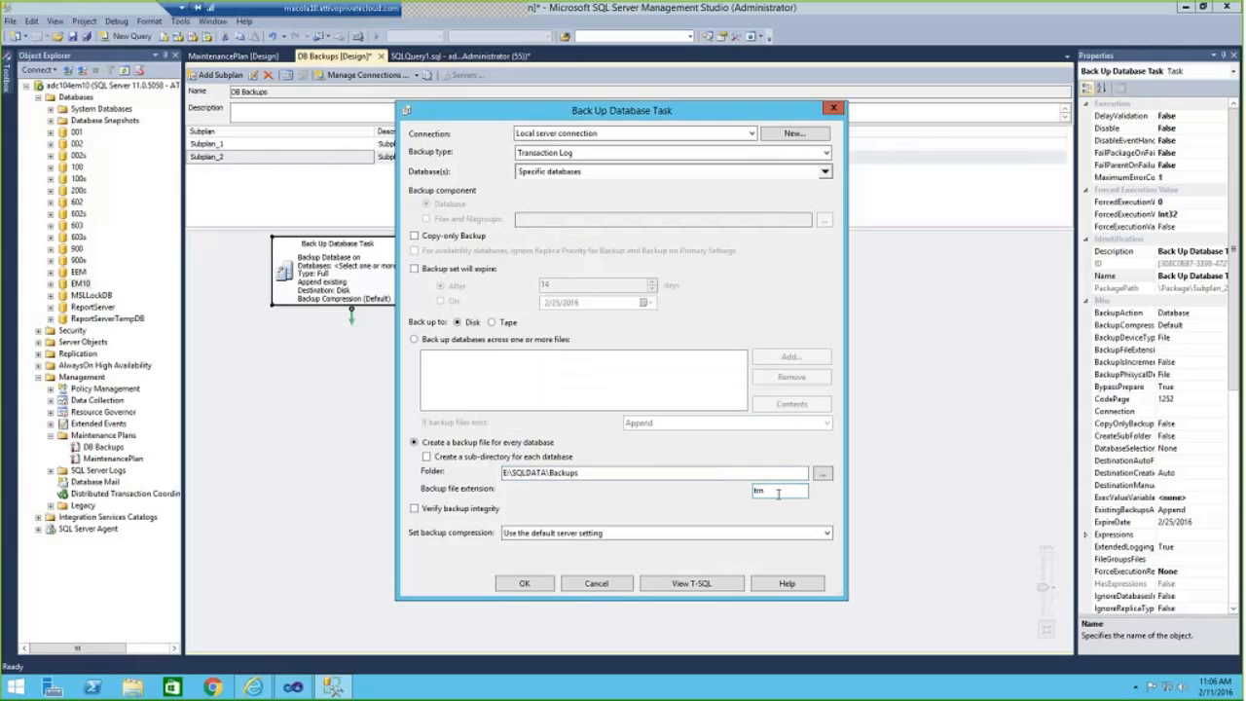
double_click(779, 492)
click(521, 584)
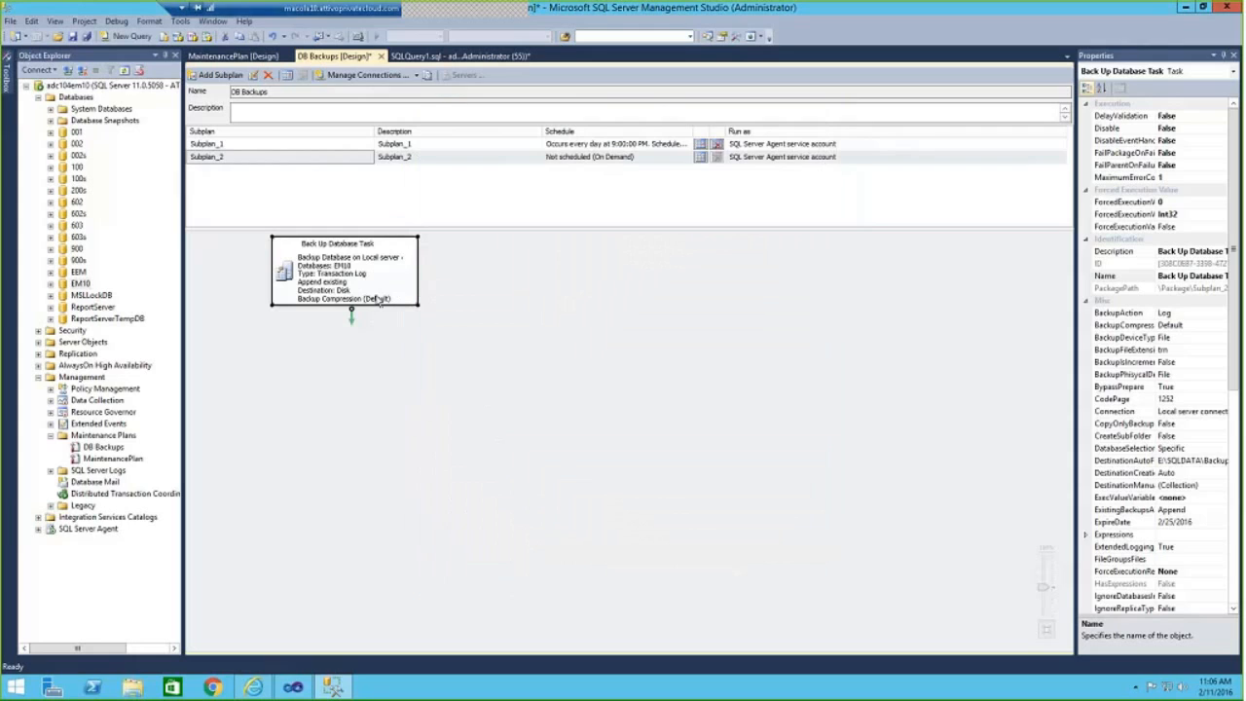
Open the network share \\adc104em10\c$ in File Explorer.
click(133, 687)
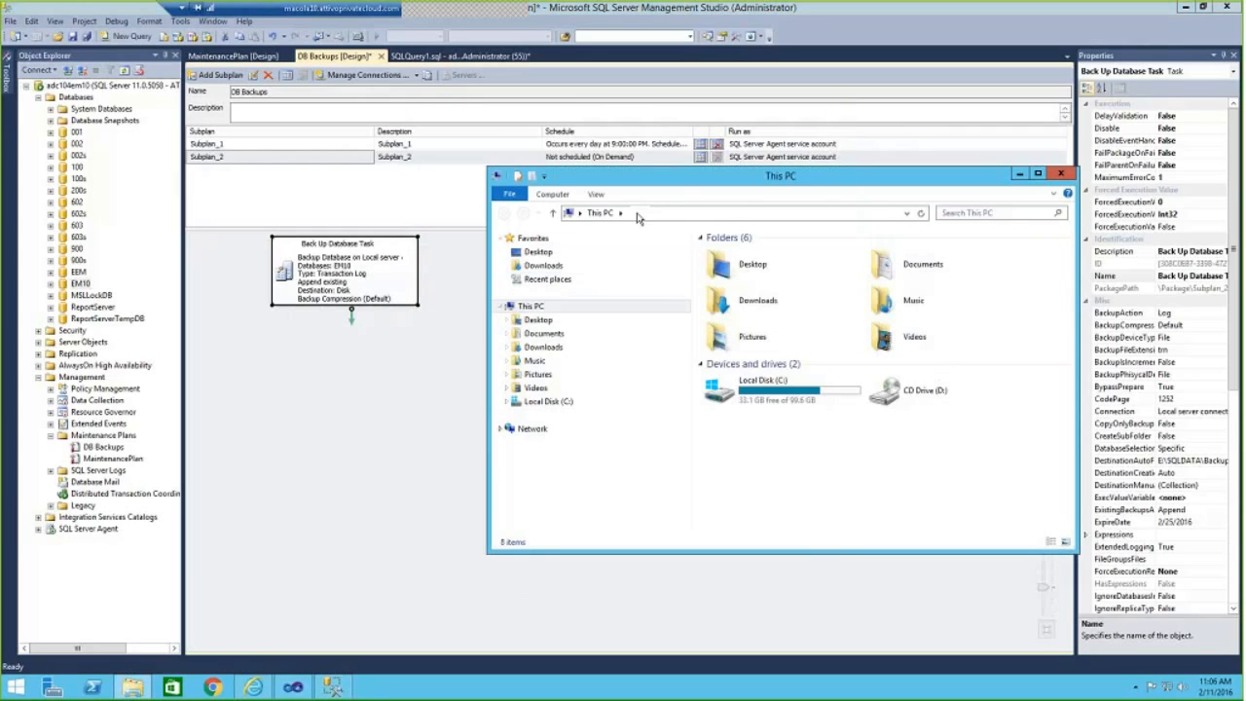
click(637, 213)
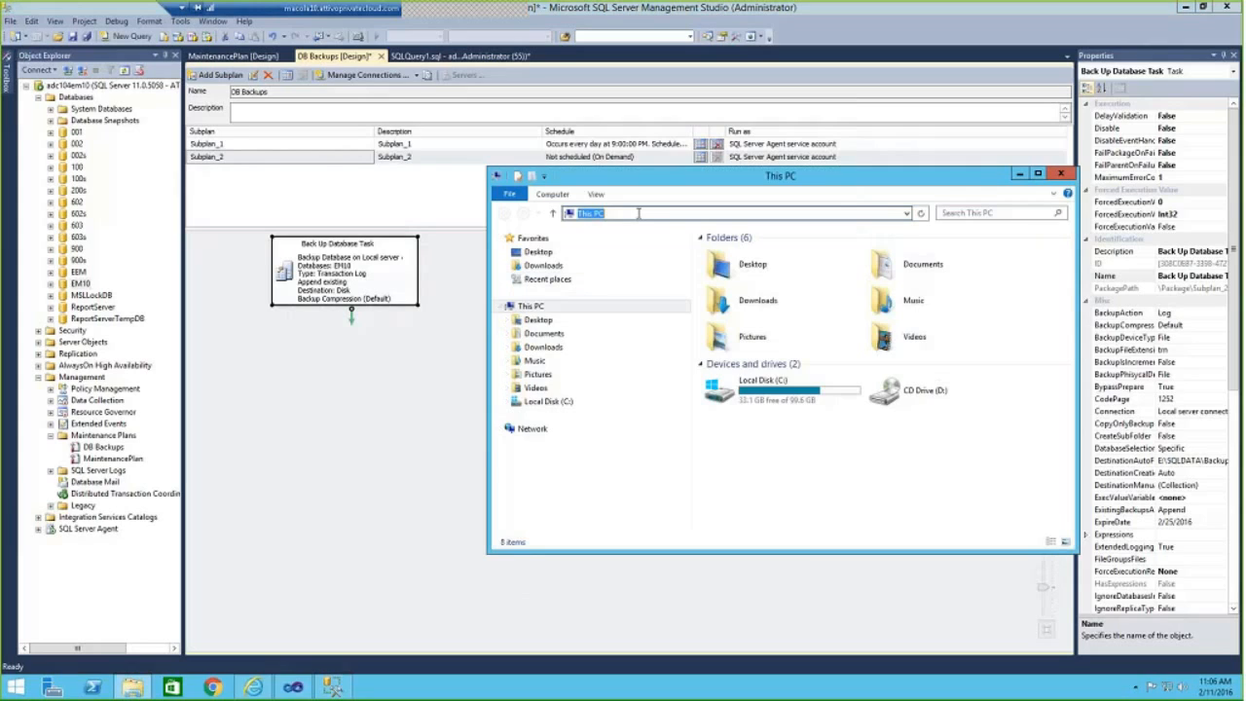
text(\\adc1)
text(em10\)
click(640, 211)
click(645, 212)
key(BackSpace)
key(BackSpace)
text(c$)
key(Return)
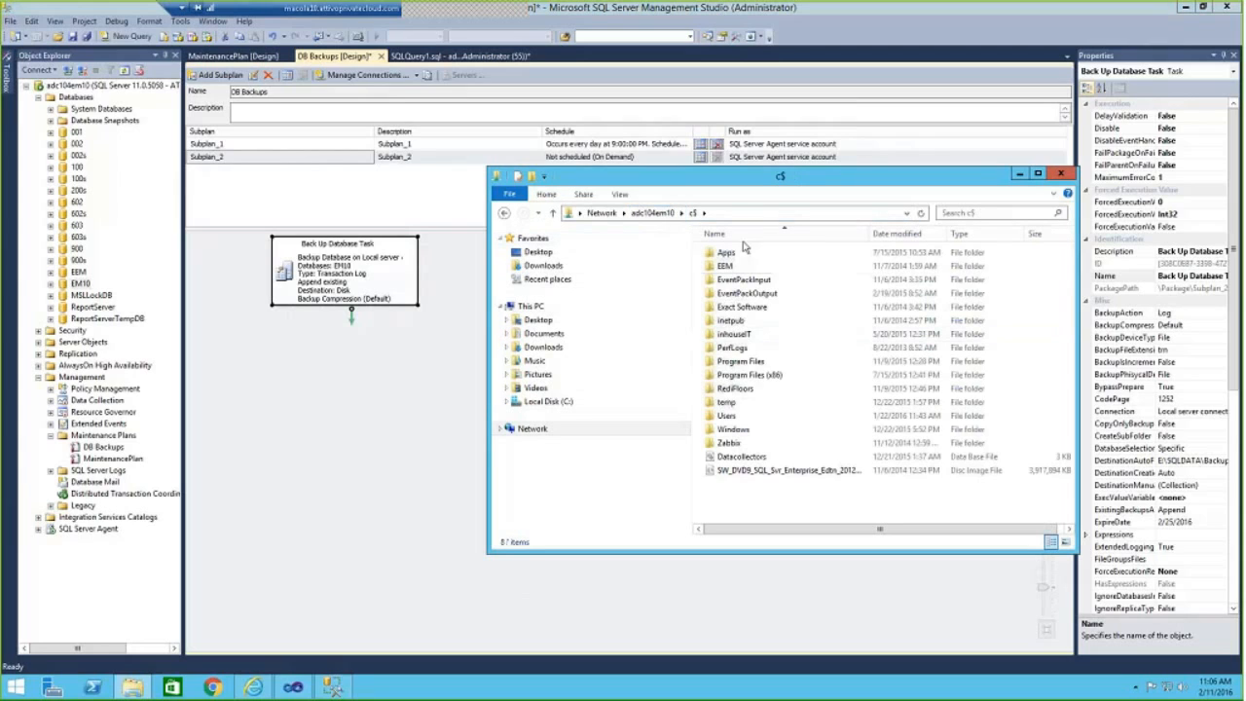
Try to open the network share \\adc104em10\f$, dismiss the dialog and close File Explorer.
click(731, 212)
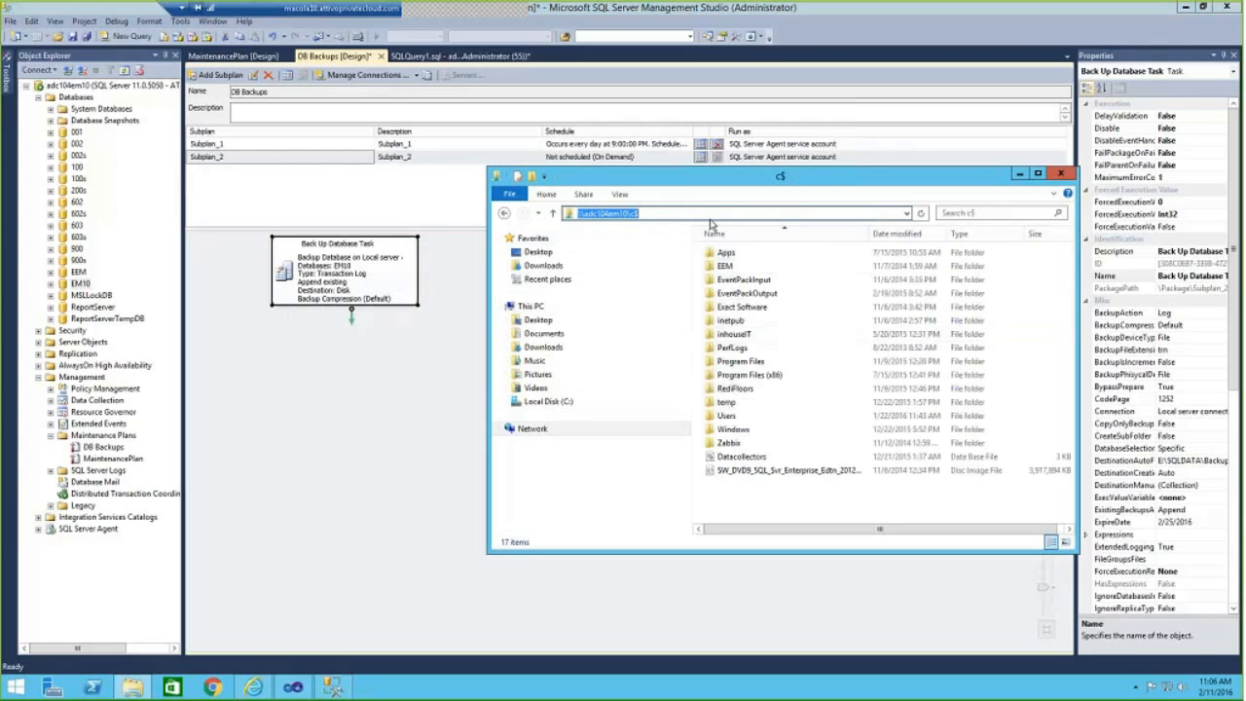
click(655, 213)
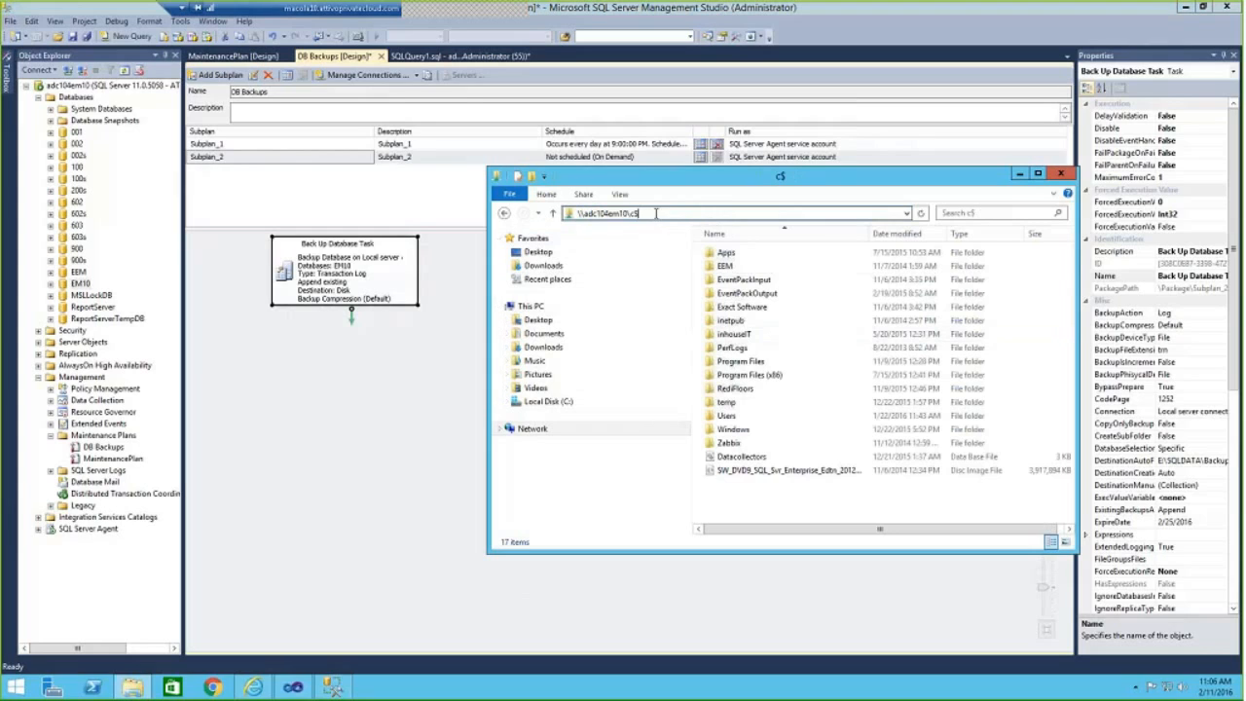
key(BackSpace)
key(BackSpace)
text(f$)
key(Return)
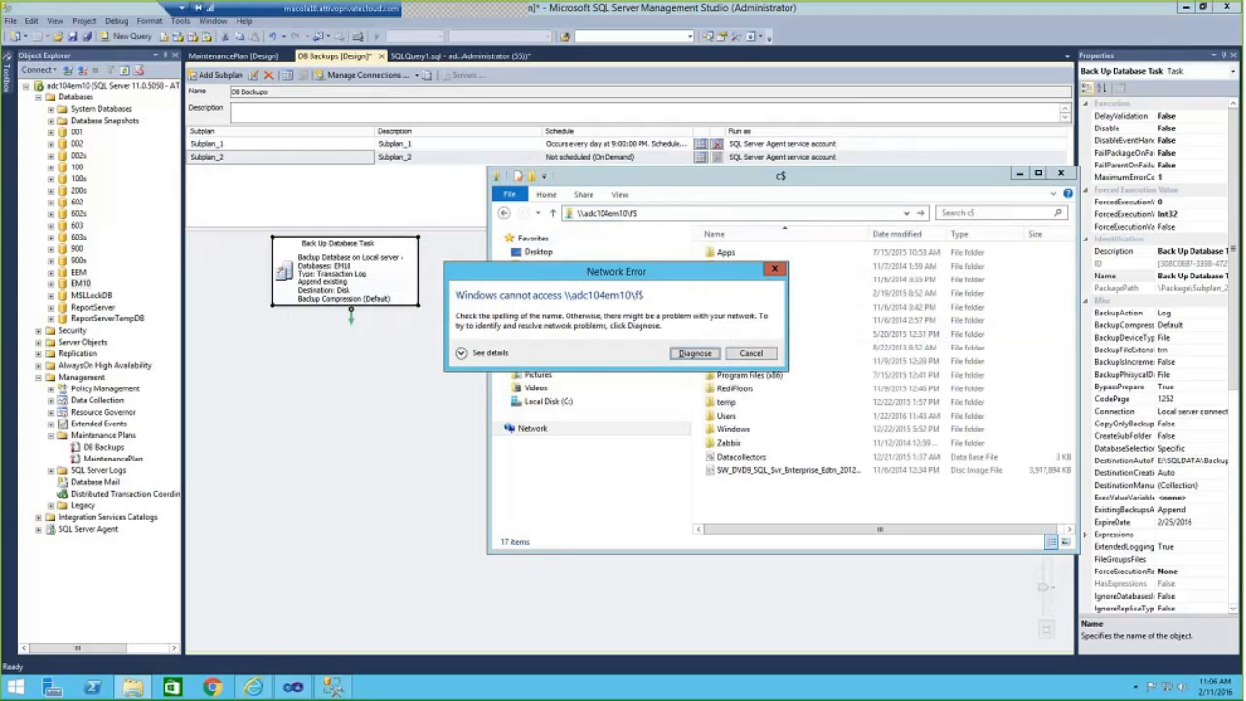
click(763, 355)
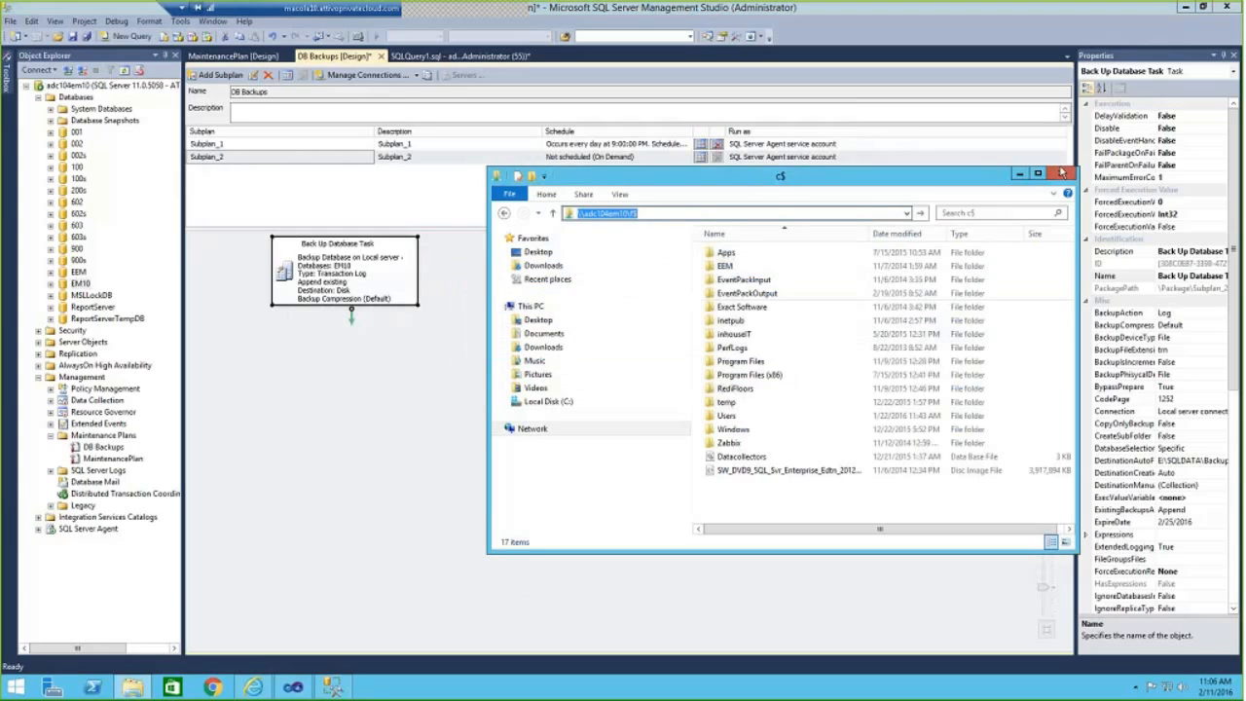
click(1062, 173)
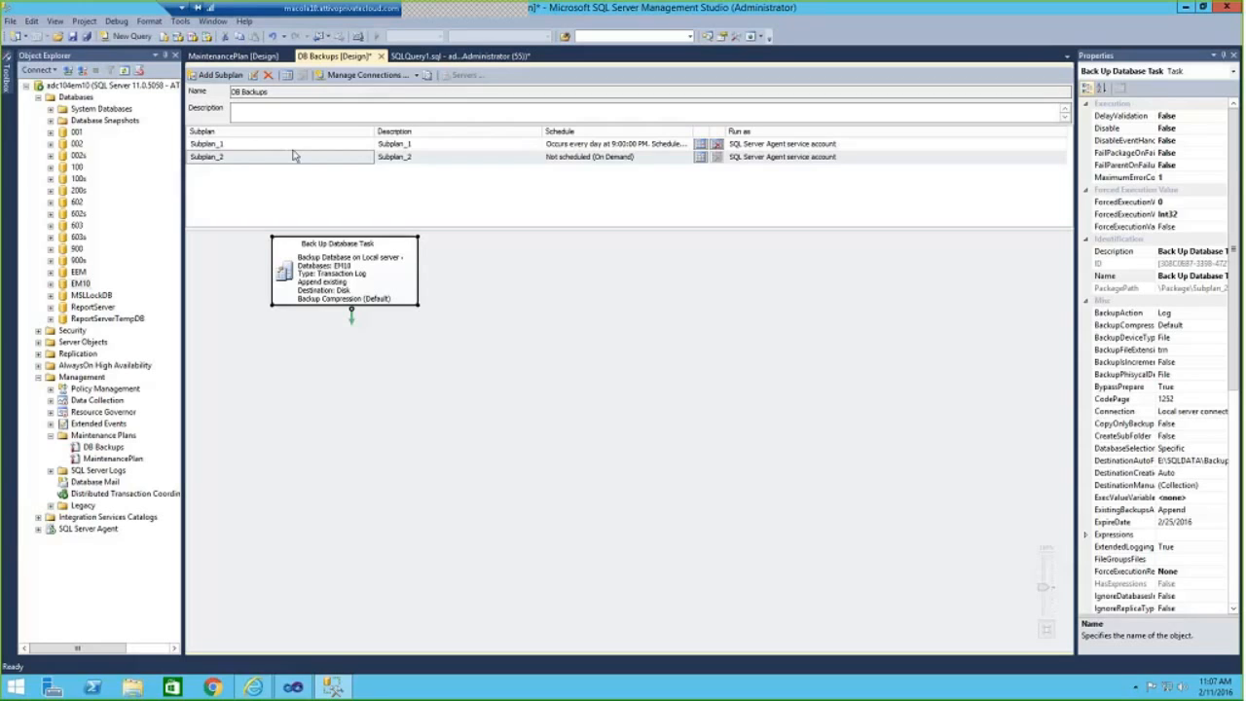
Review the integrity check, update statistics, rebuild index and reorganize index tasks in the MaintenancePlan design.
click(234, 56)
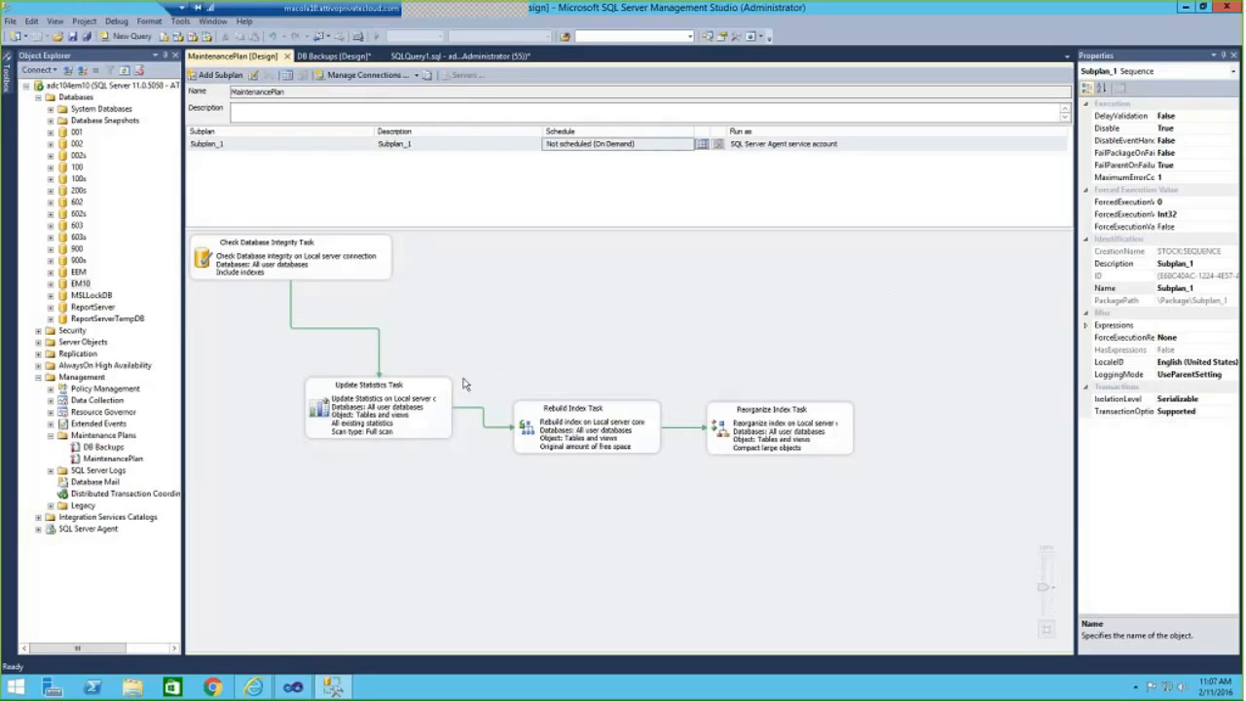
click(339, 272)
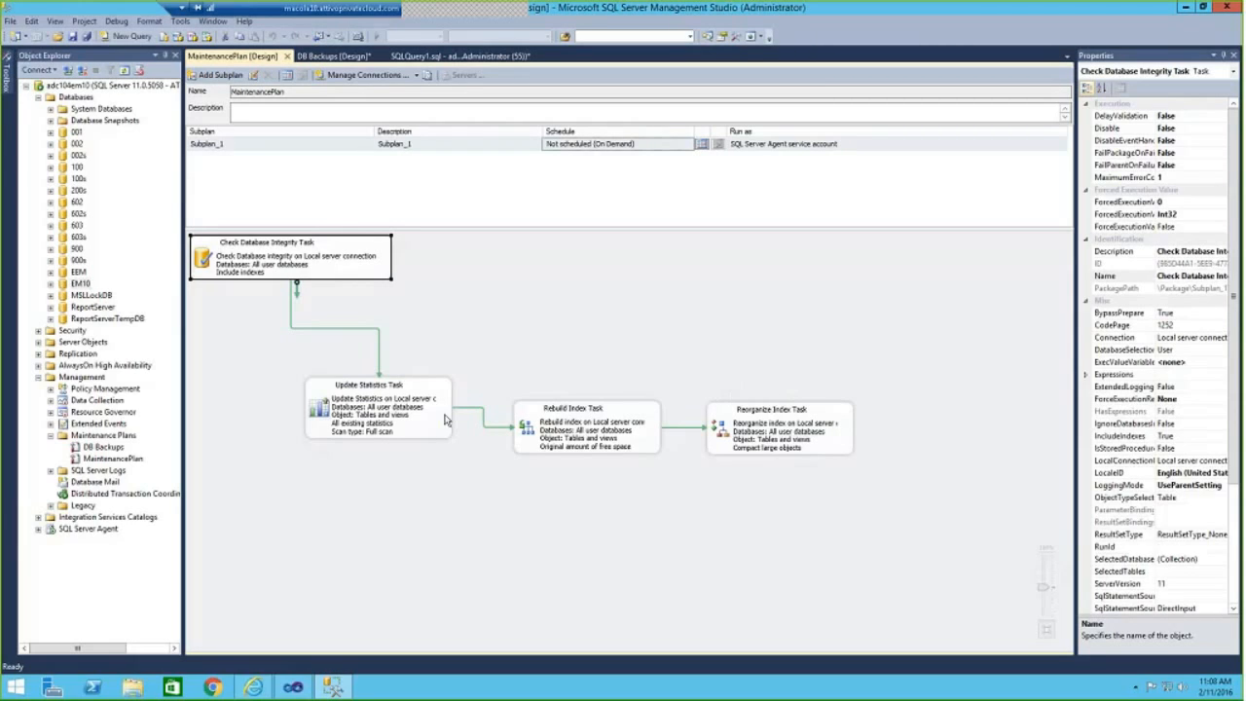
click(380, 419)
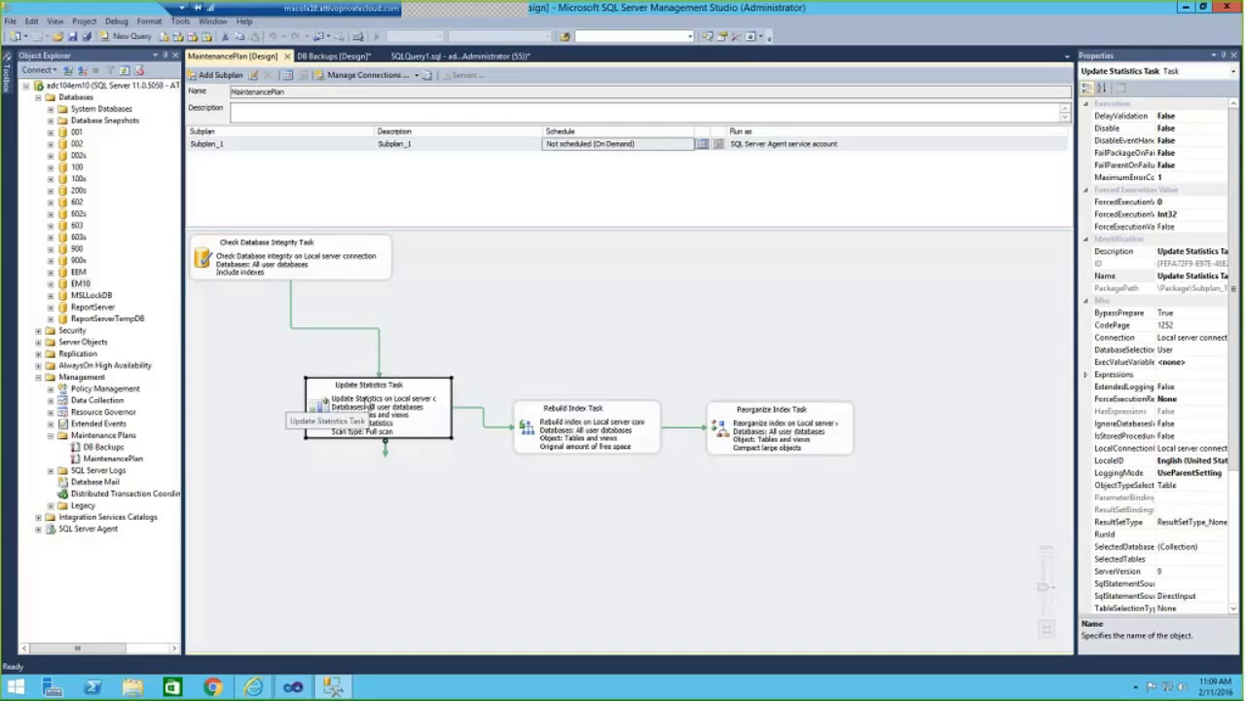
click(587, 418)
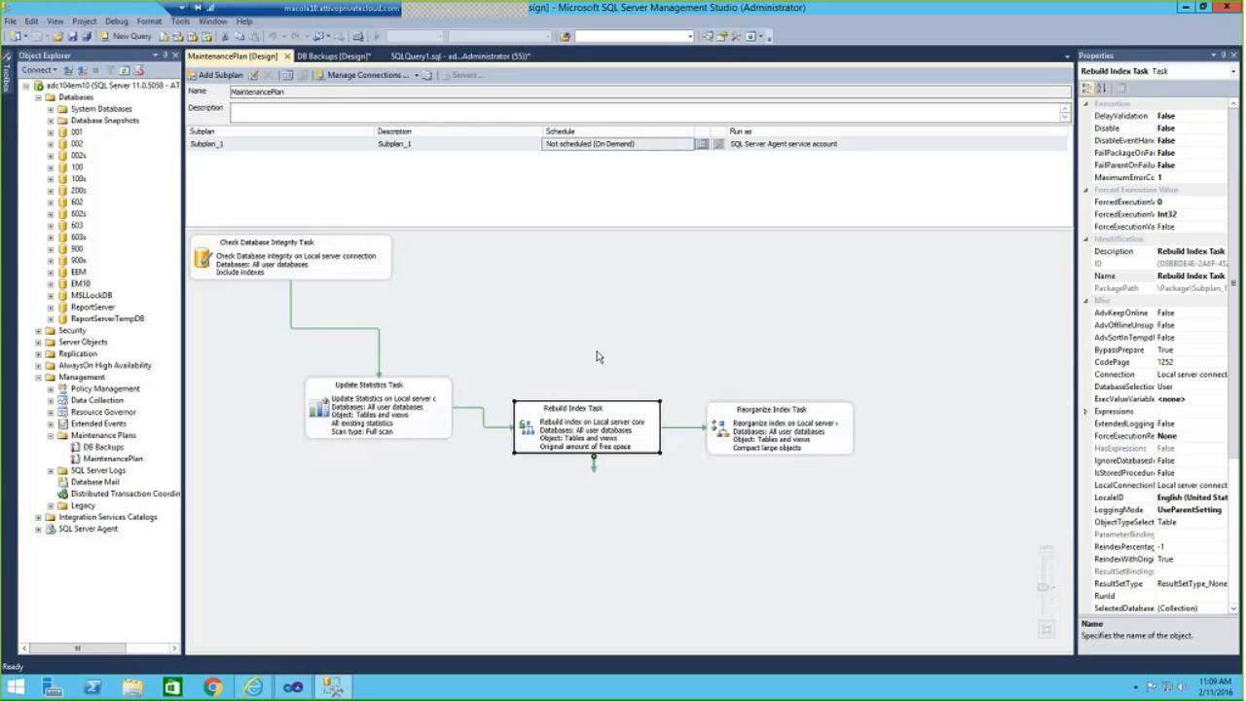
click(794, 437)
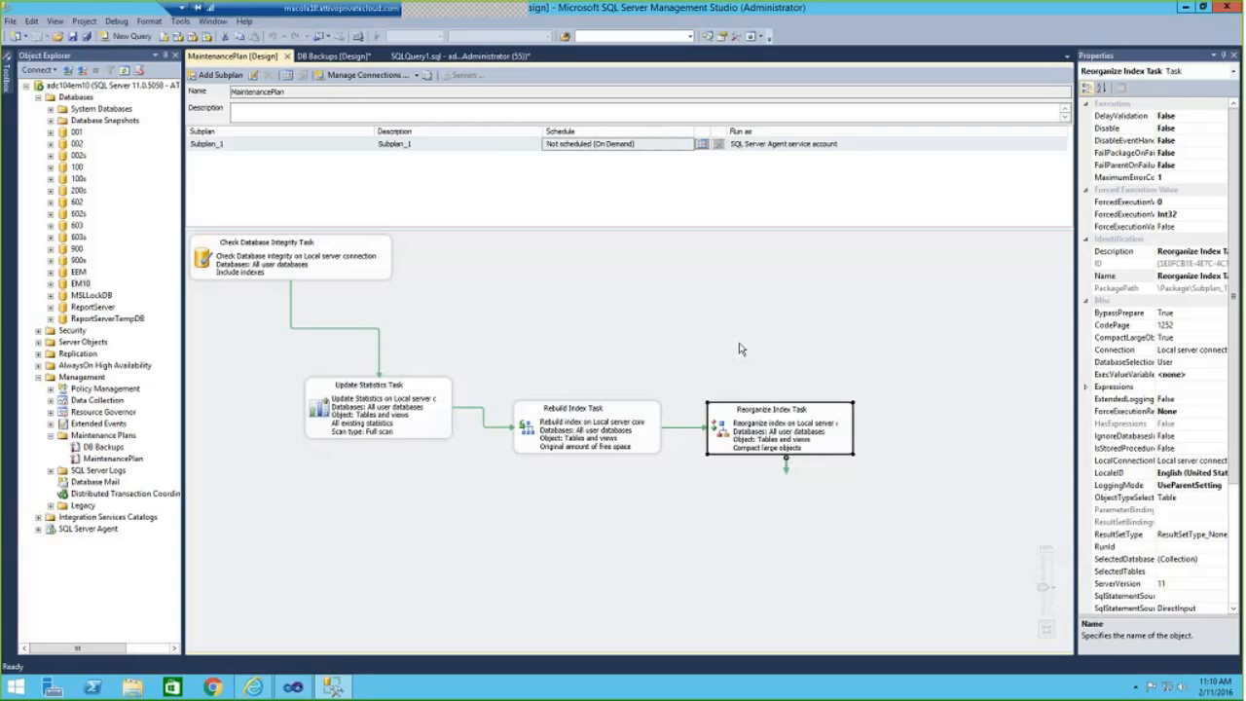
click(384, 424)
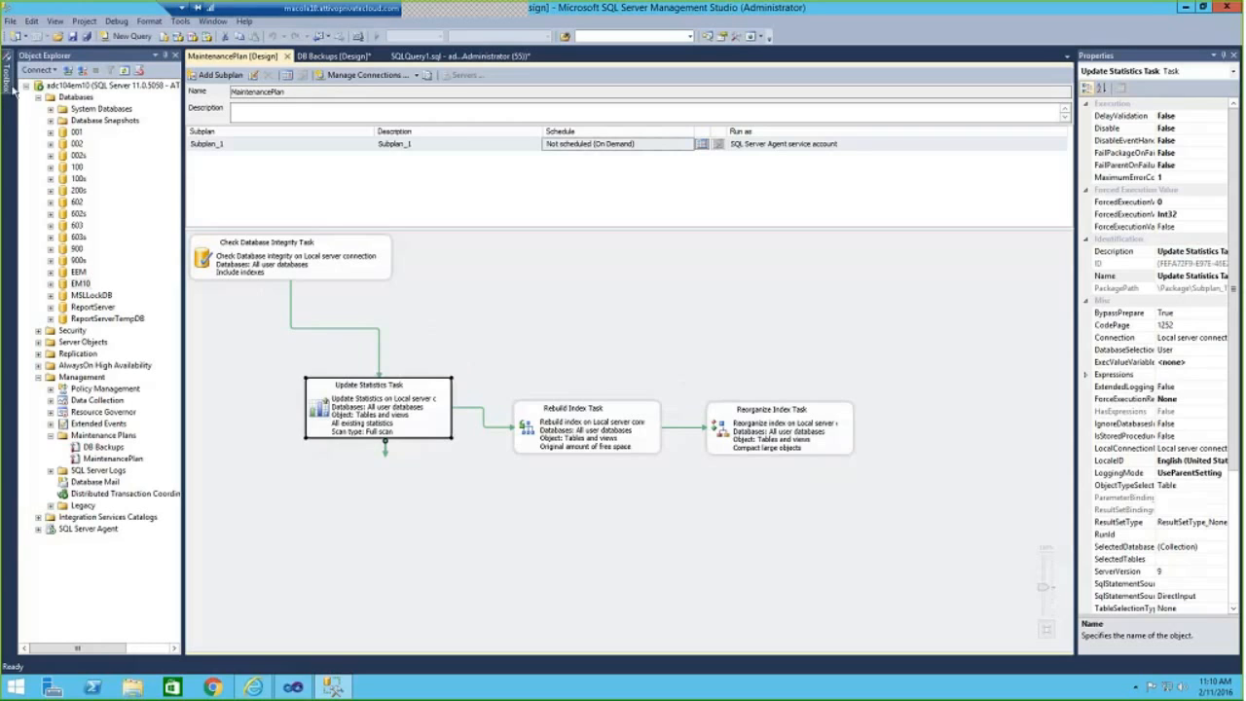
Add a Maintenance Cleanup Task to the MaintenancePlan design and place it below the Rebuild Index Task.
mouse_move(10, 88)
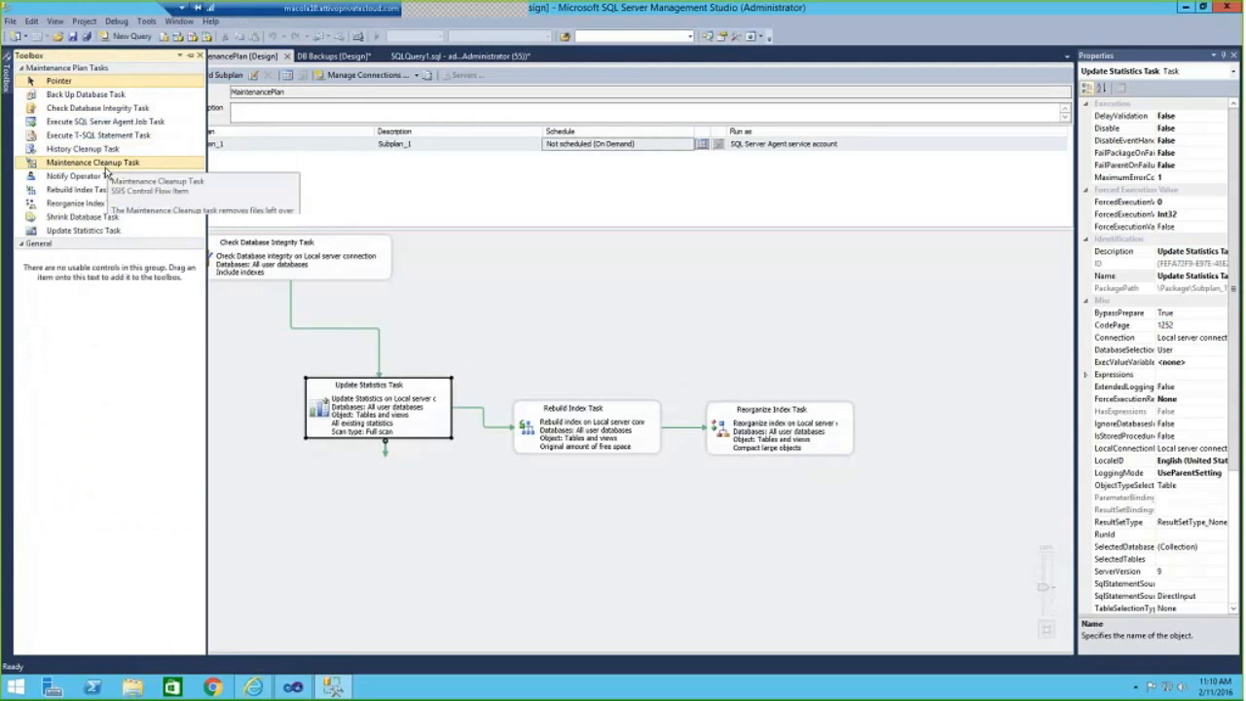
double_click(104, 168)
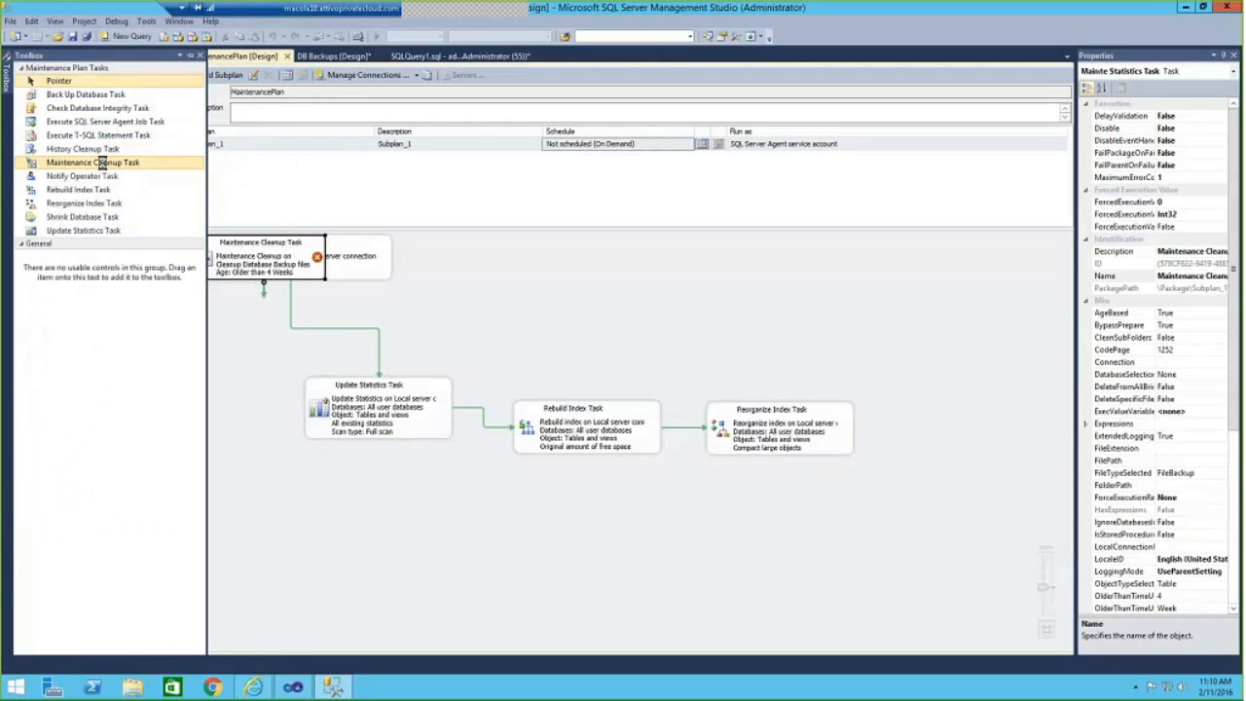
drag(248, 251, 553, 523)
Review the Maintenance Cleanup Task's file type, folder, extension and file age settings, and close them without saving.
right_click(570, 533)
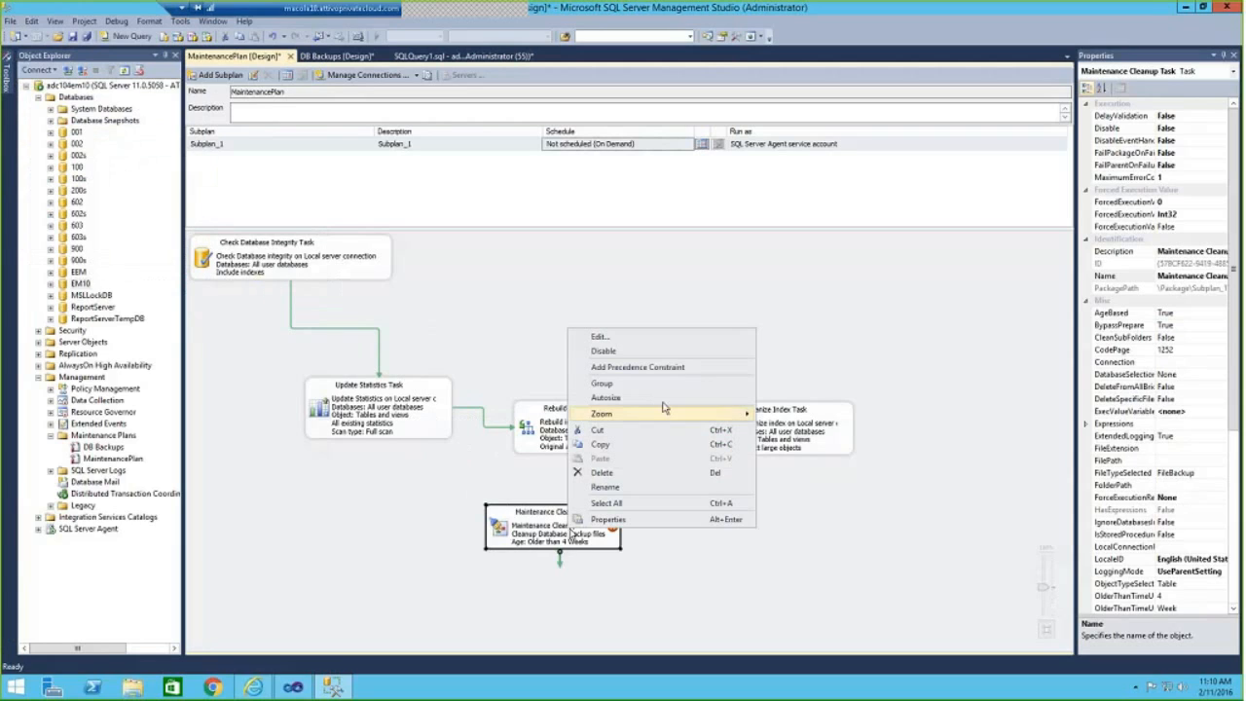
click(666, 341)
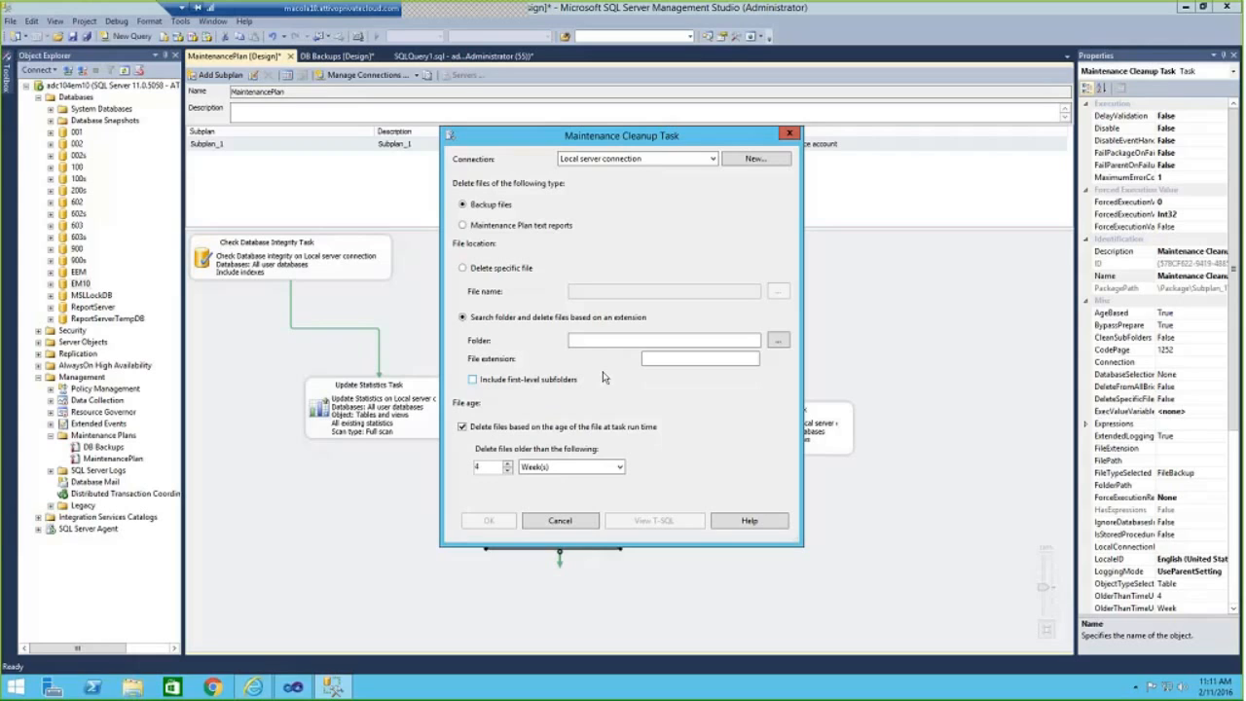
click(680, 359)
click(571, 524)
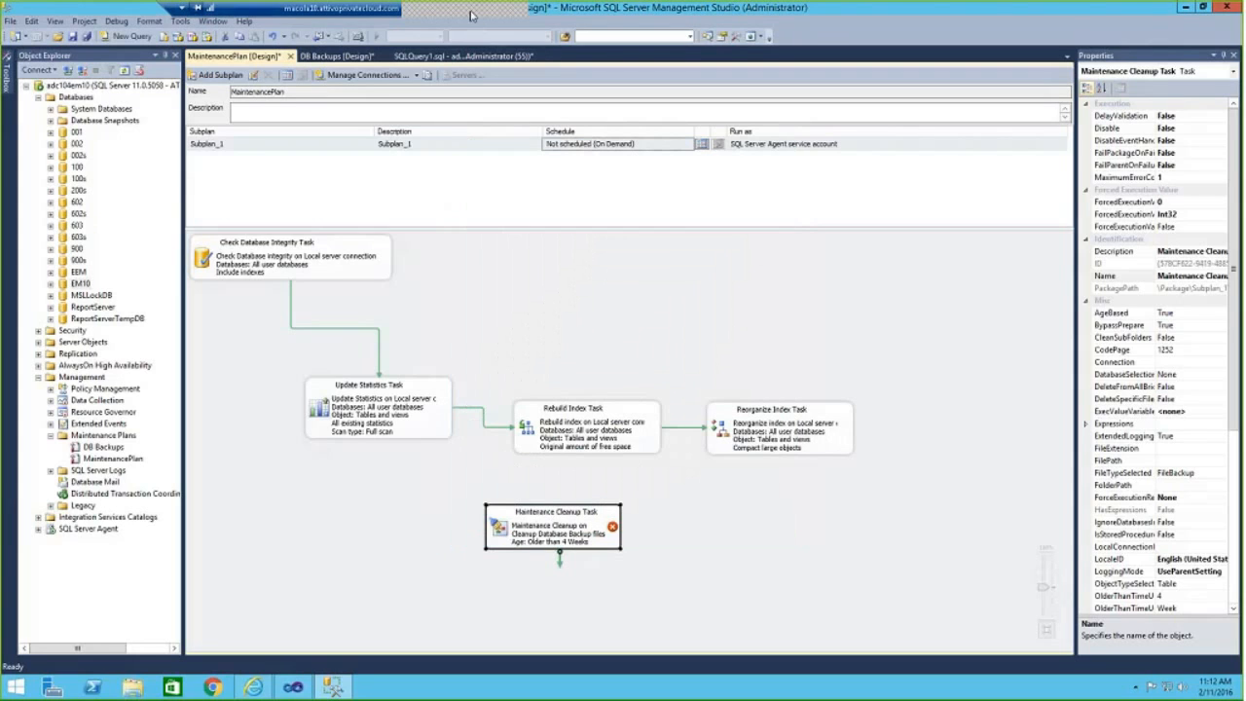
Switch to the Exact Macola workspace in Internet Explorer.
key(alt+Tab)
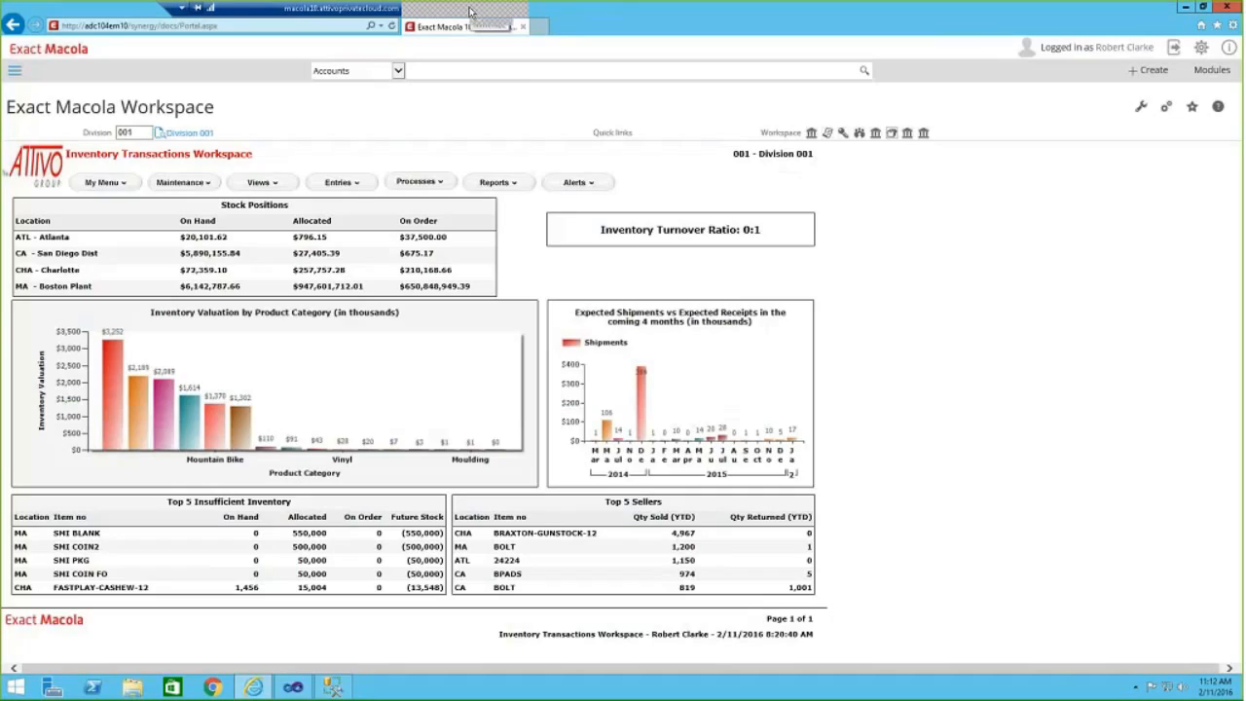
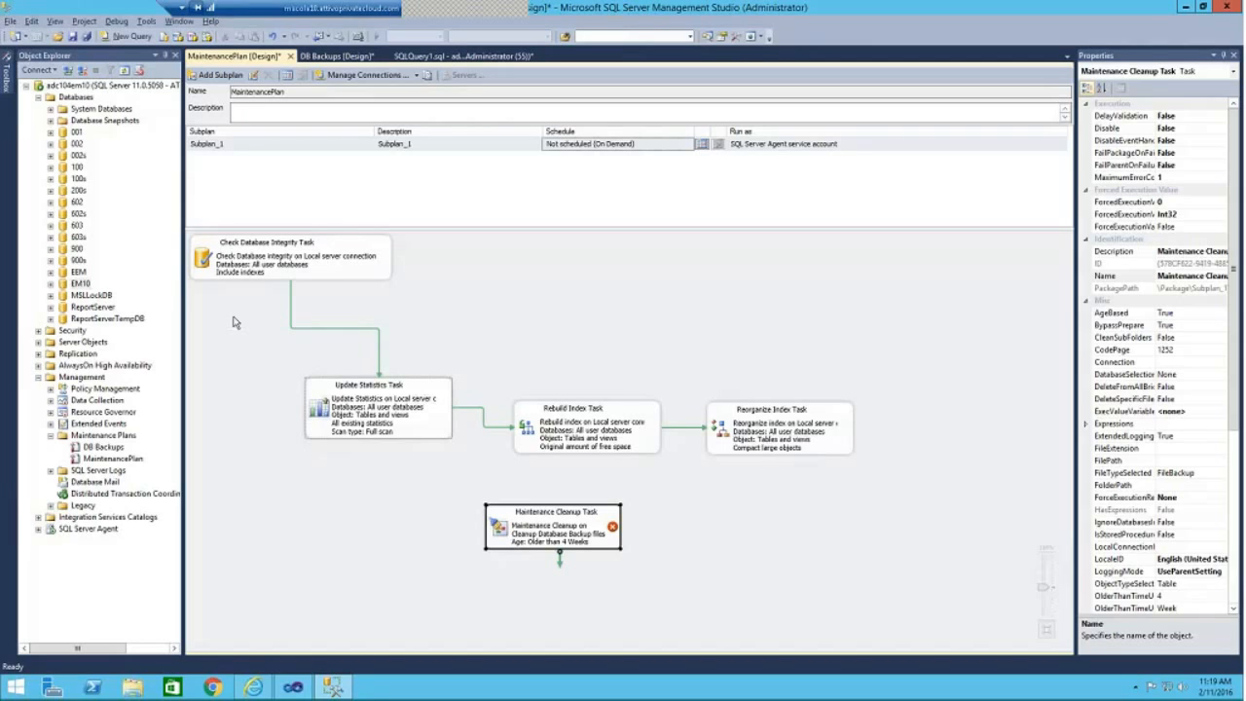
Open the job history of the DB Backups.Subplan_1 job under SQL Server Agent.
click(421, 430)
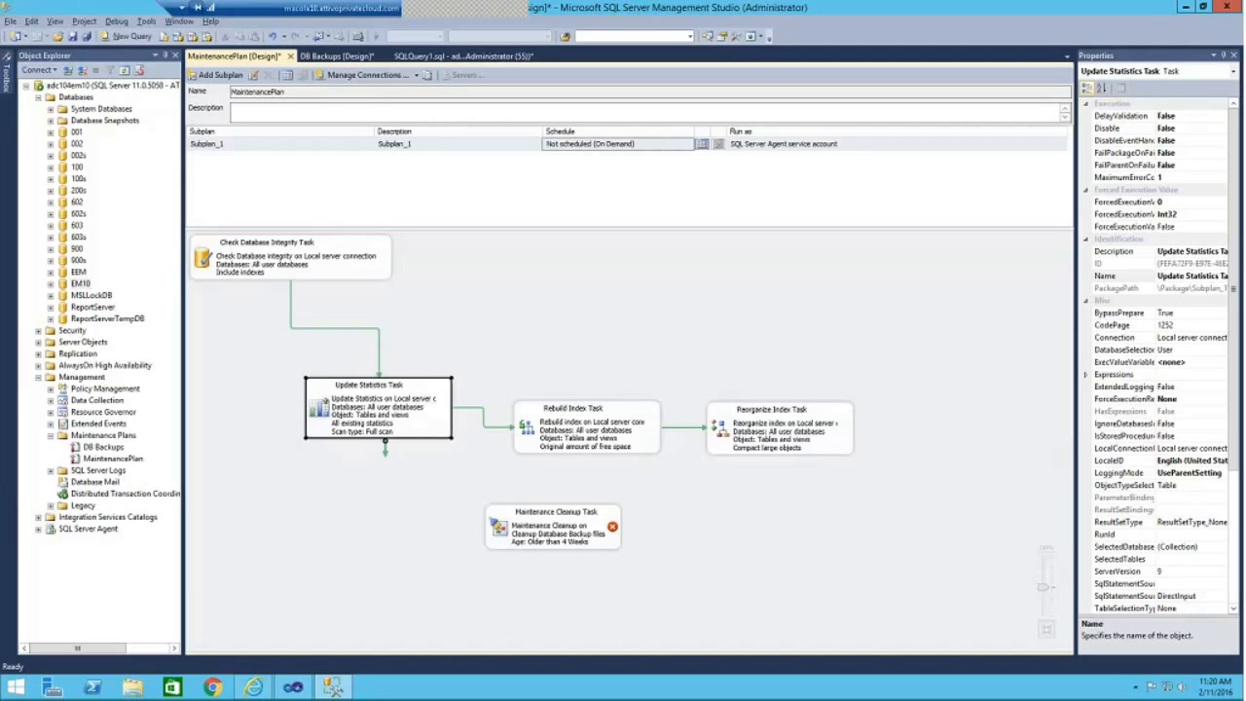
click(39, 528)
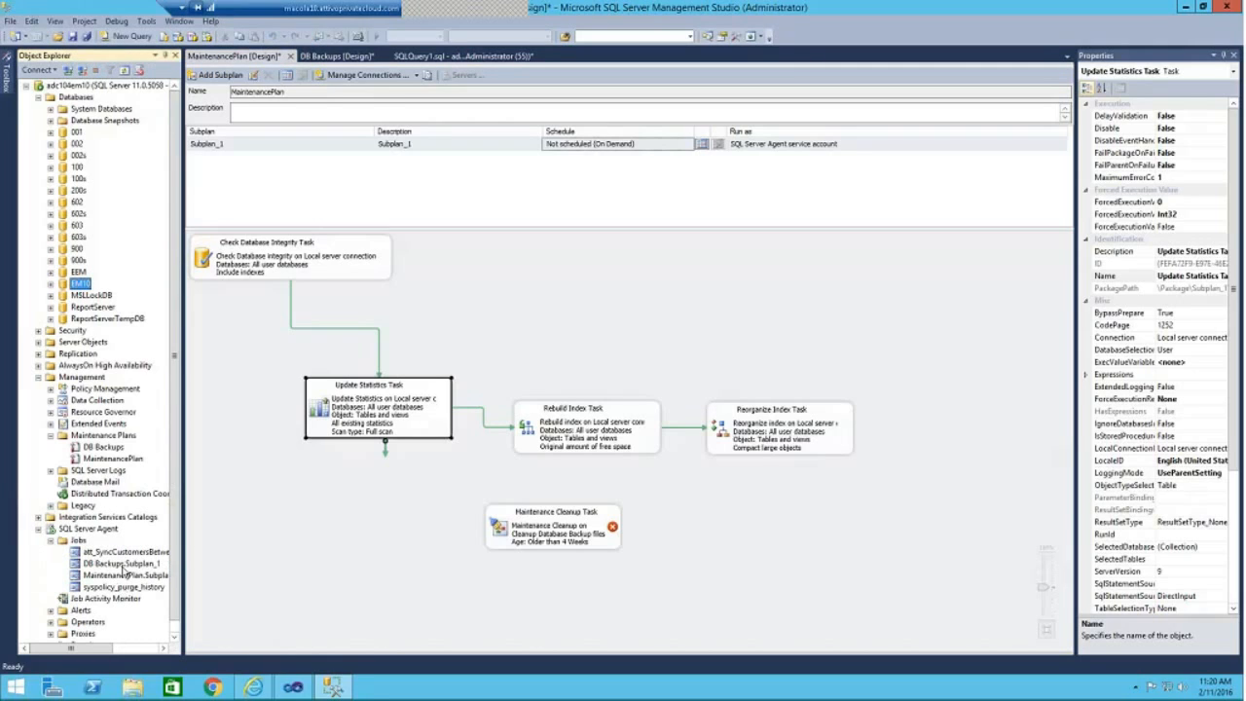
click(124, 564)
right_click(124, 565)
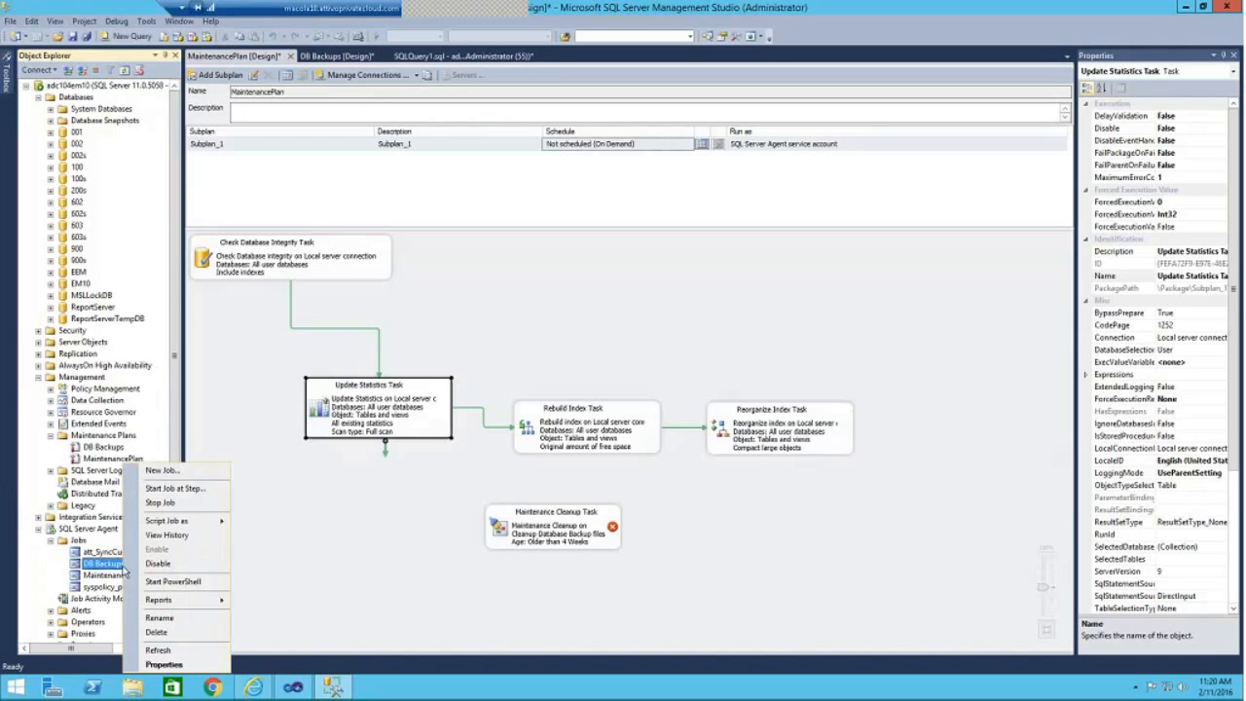
click(177, 537)
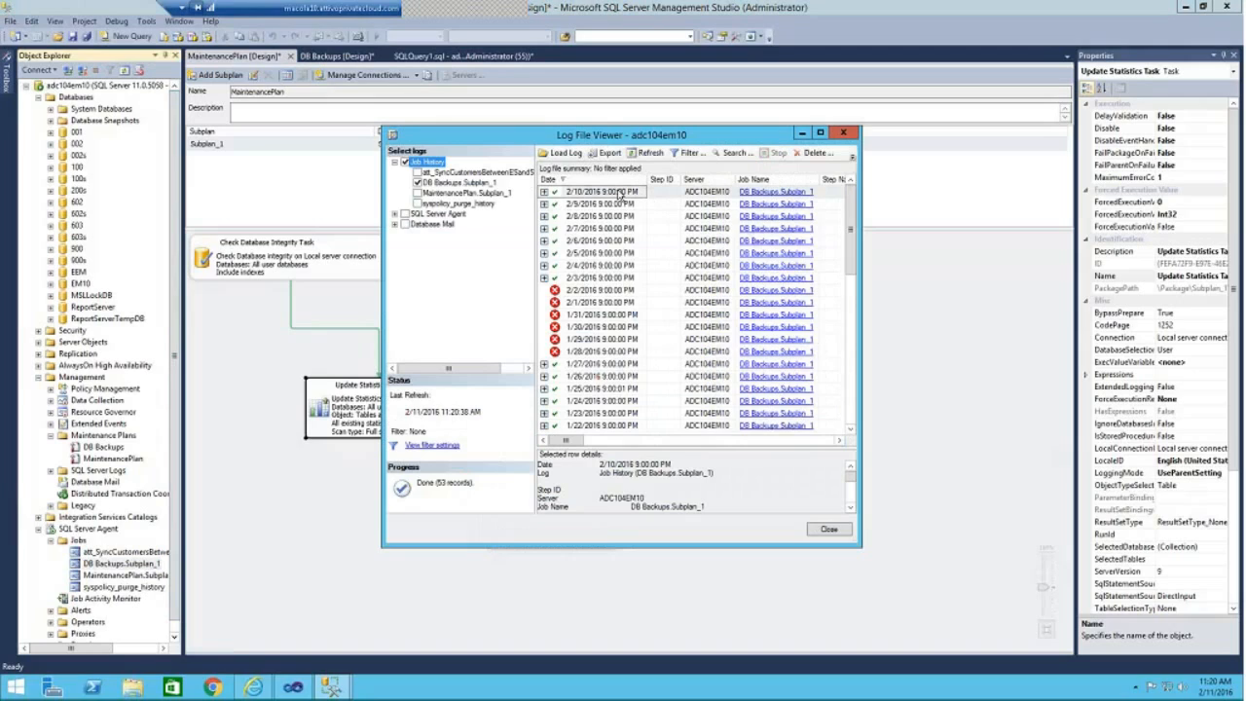
Examine the failed DB Backups.Subplan_1 runs and read the full error message of the 1/31/2016 run.
click(613, 290)
click(611, 302)
click(609, 316)
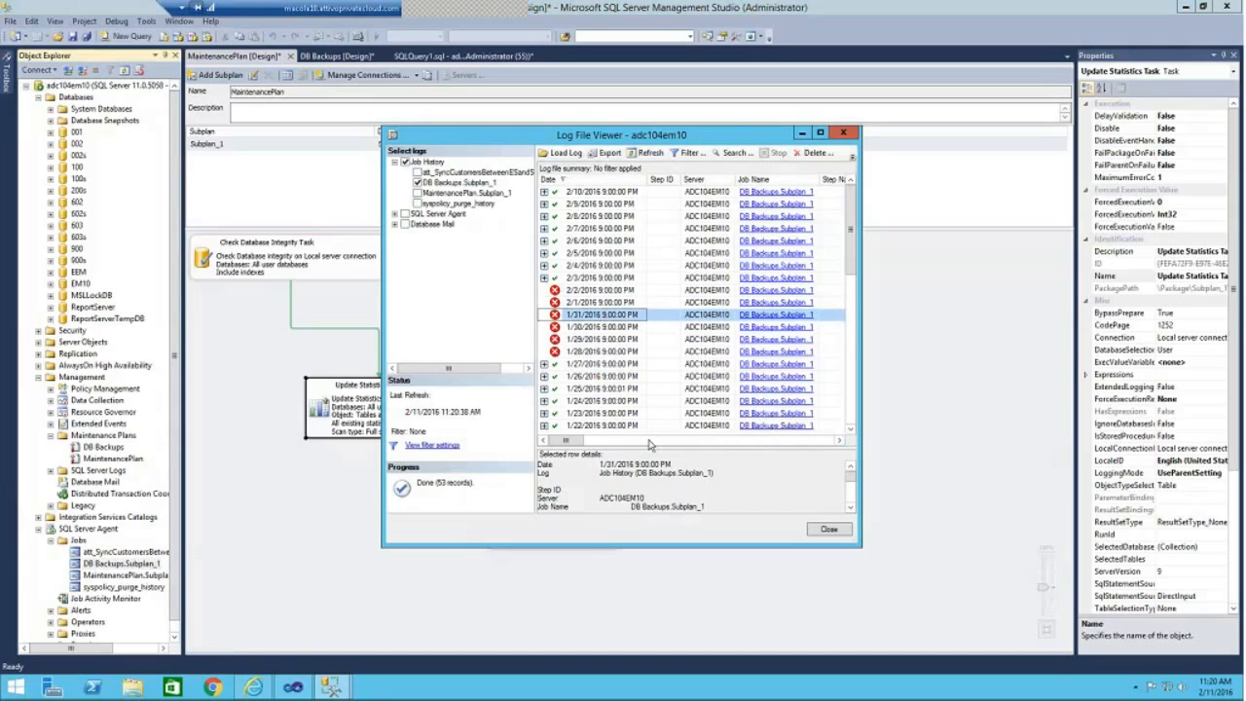
click(850, 507)
click(849, 510)
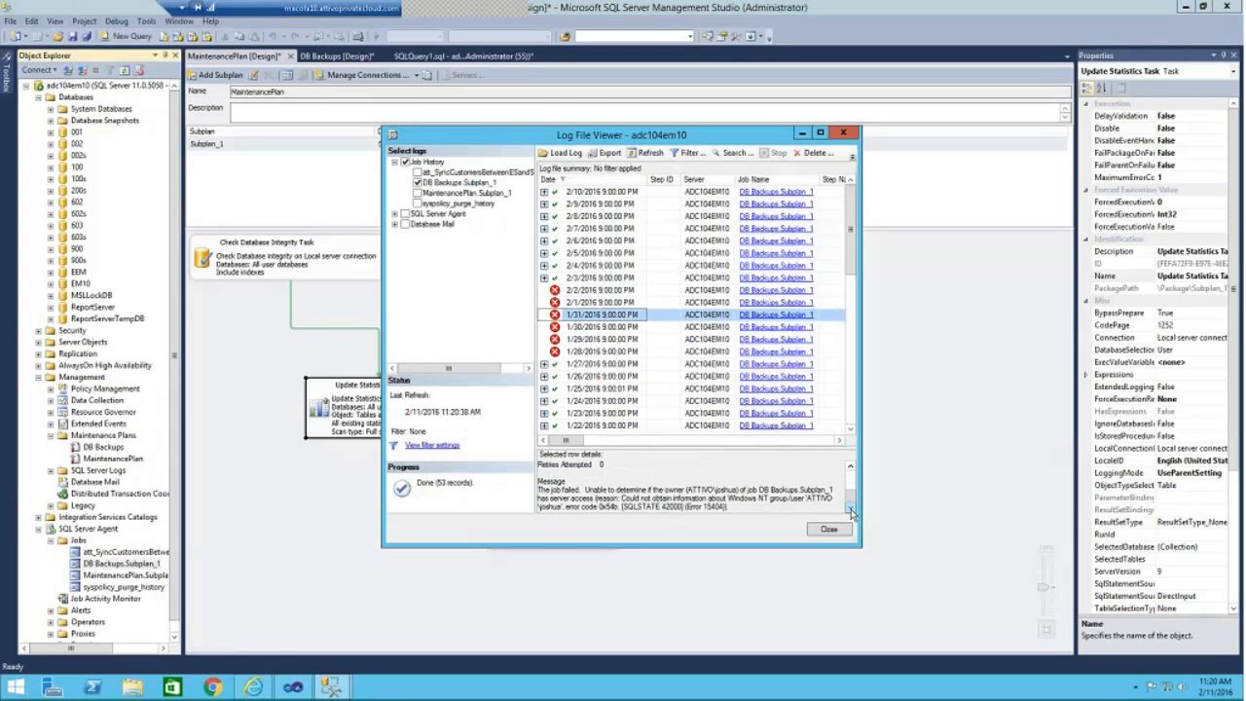
click(850, 510)
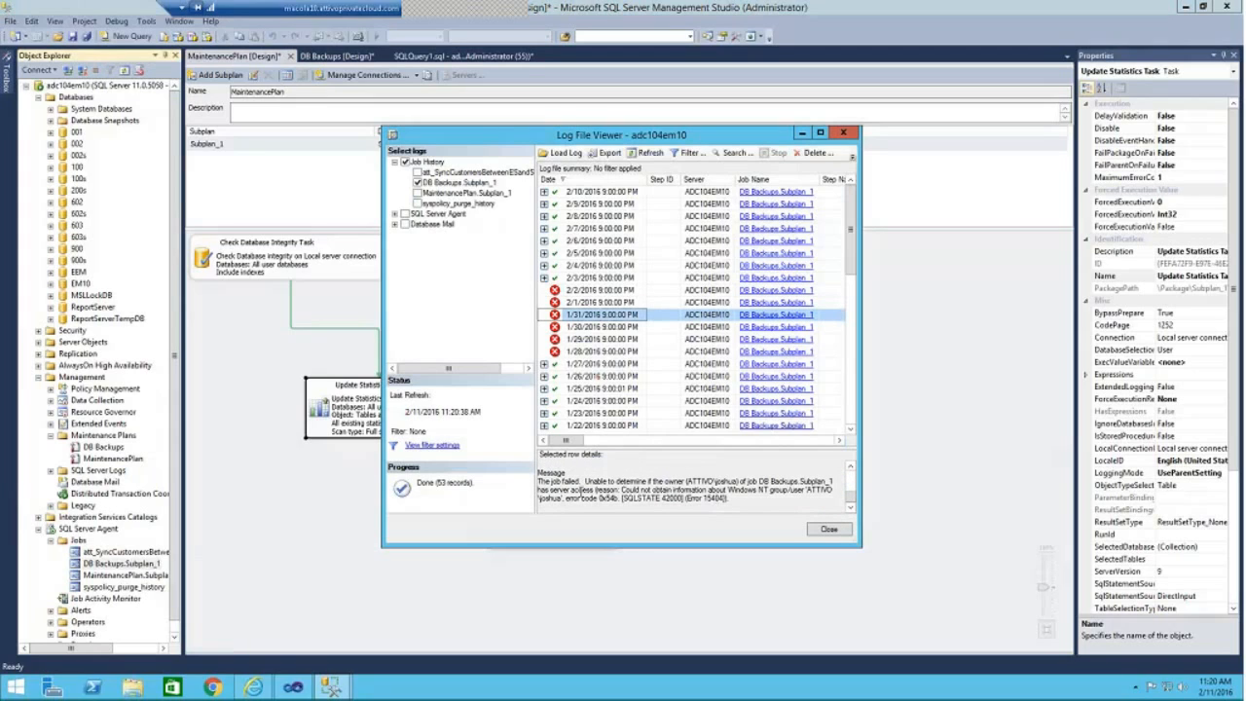
drag(538, 481, 769, 481)
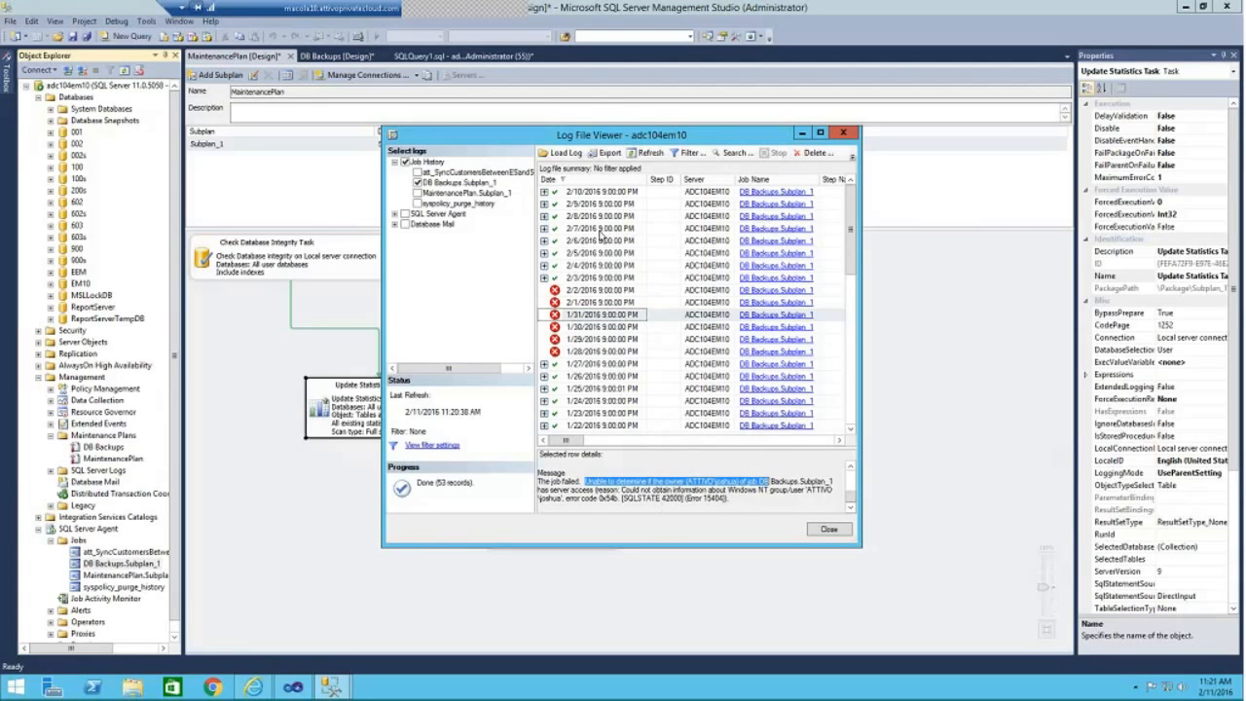
Expand the 2/10/2016 backup run to check its step 1 entry, and close the Log File Viewer.
double_click(619, 195)
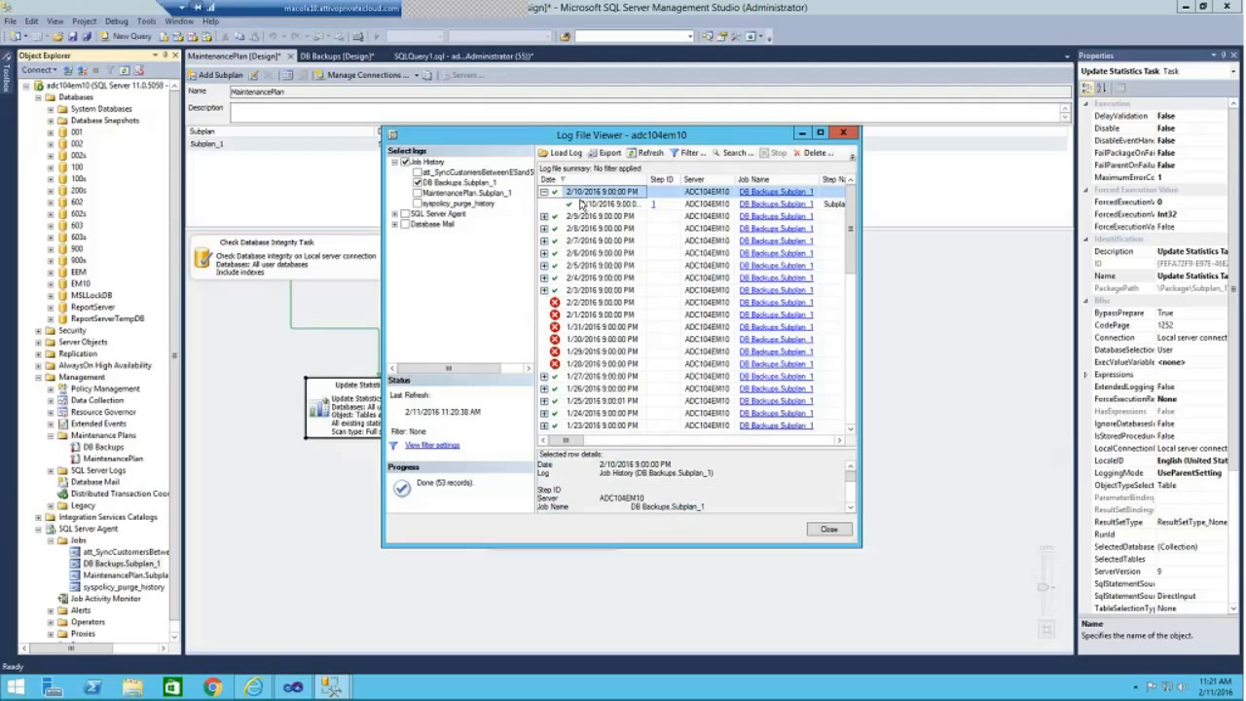
click(603, 205)
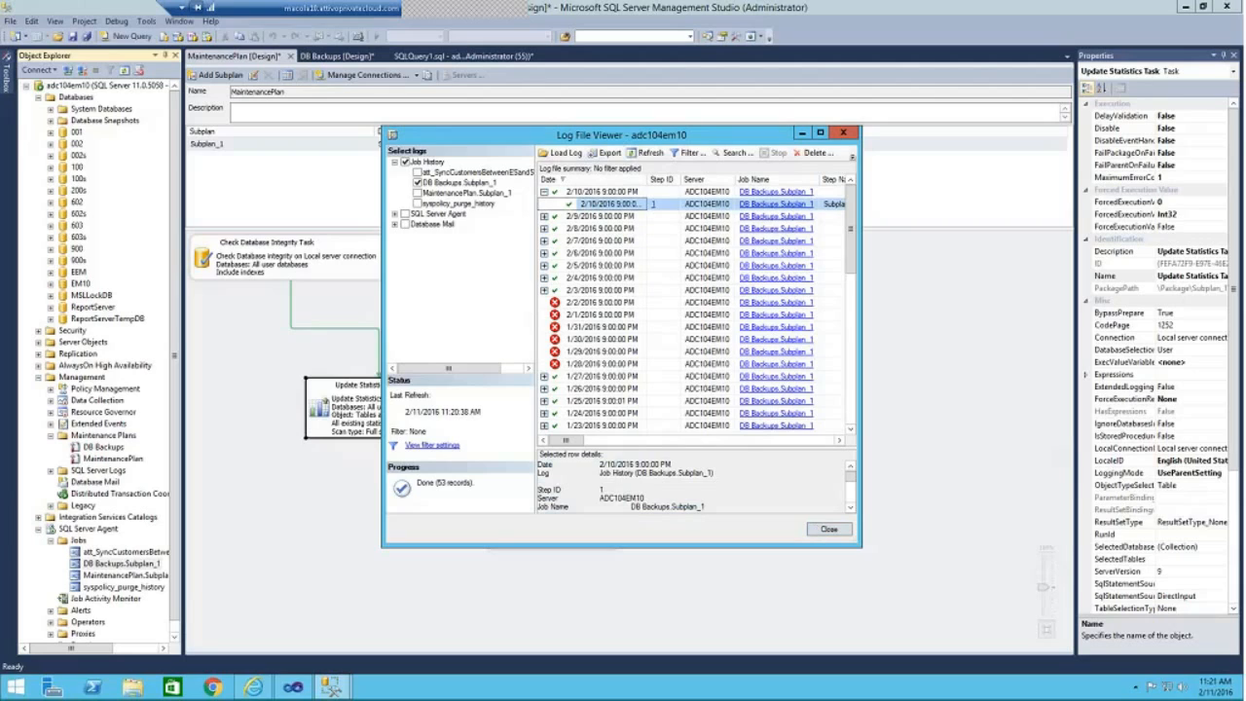
click(828, 528)
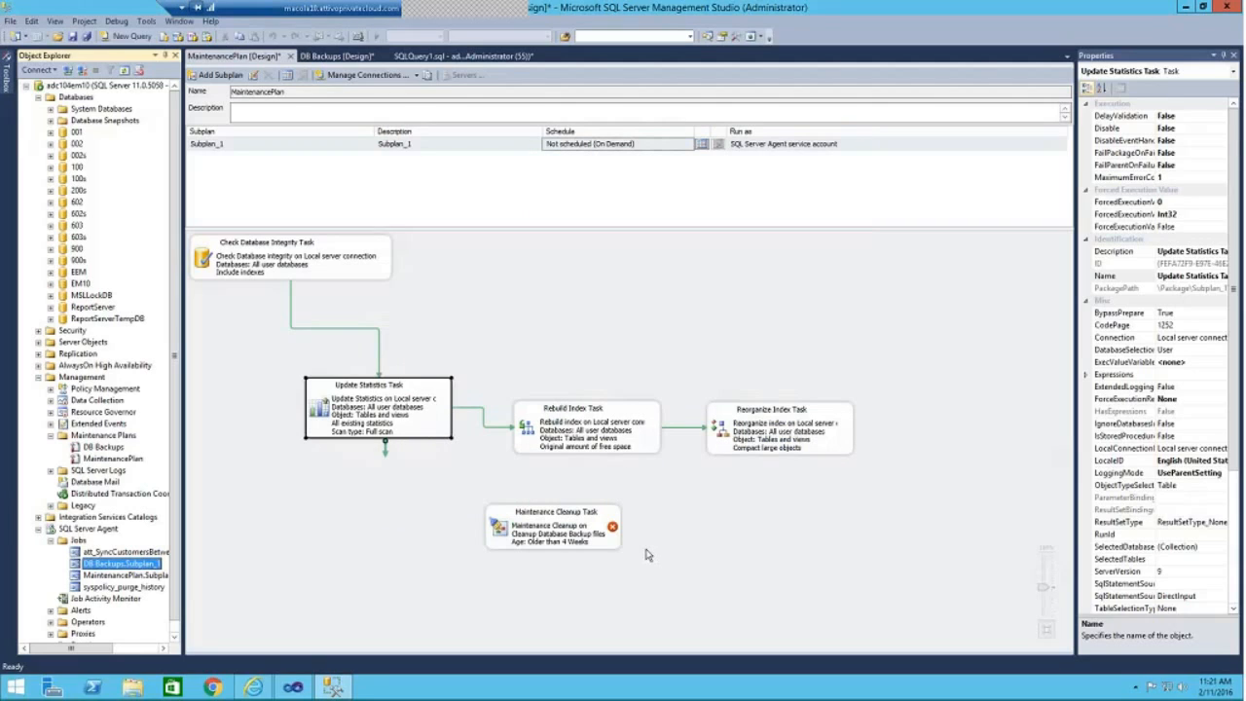
mouse_move(586, 545)
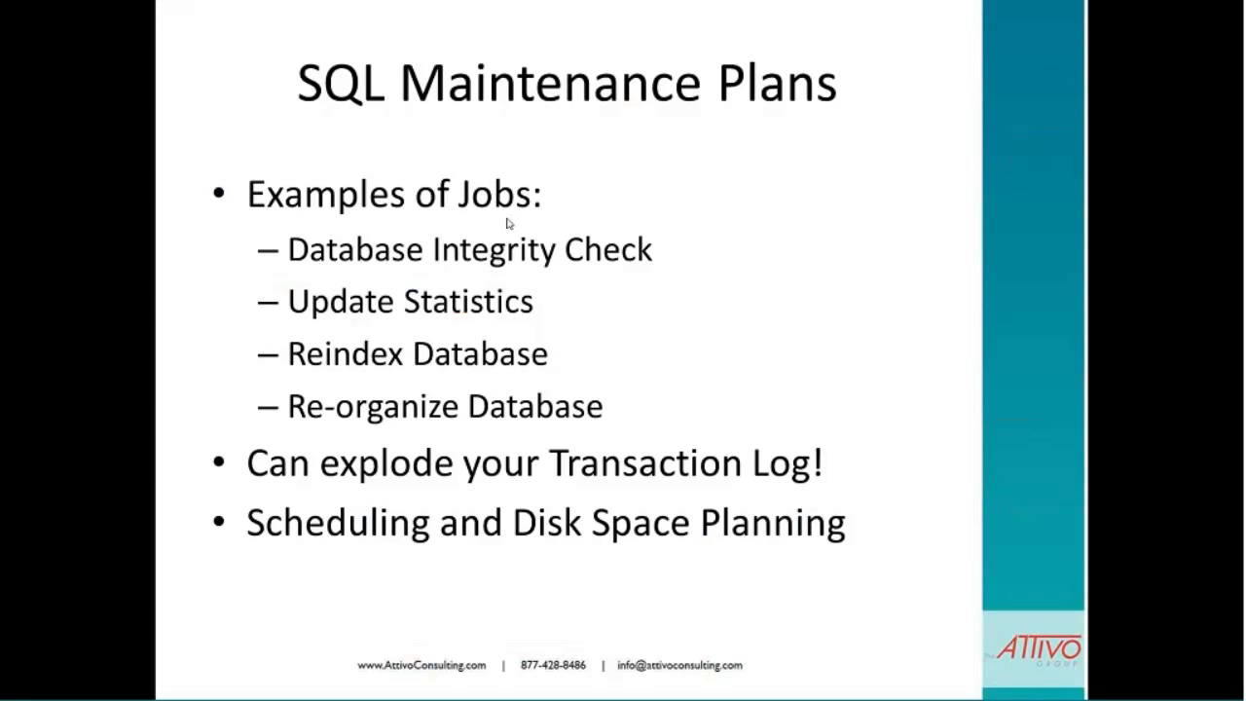
click(513, 230)
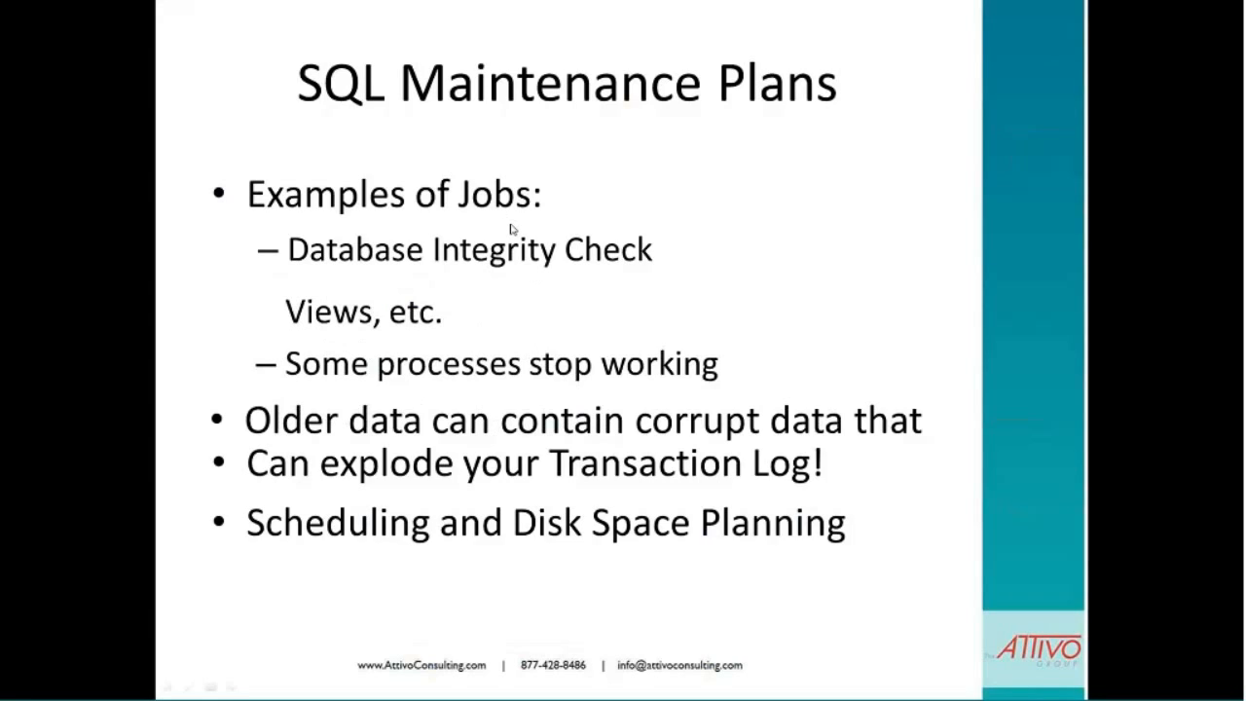